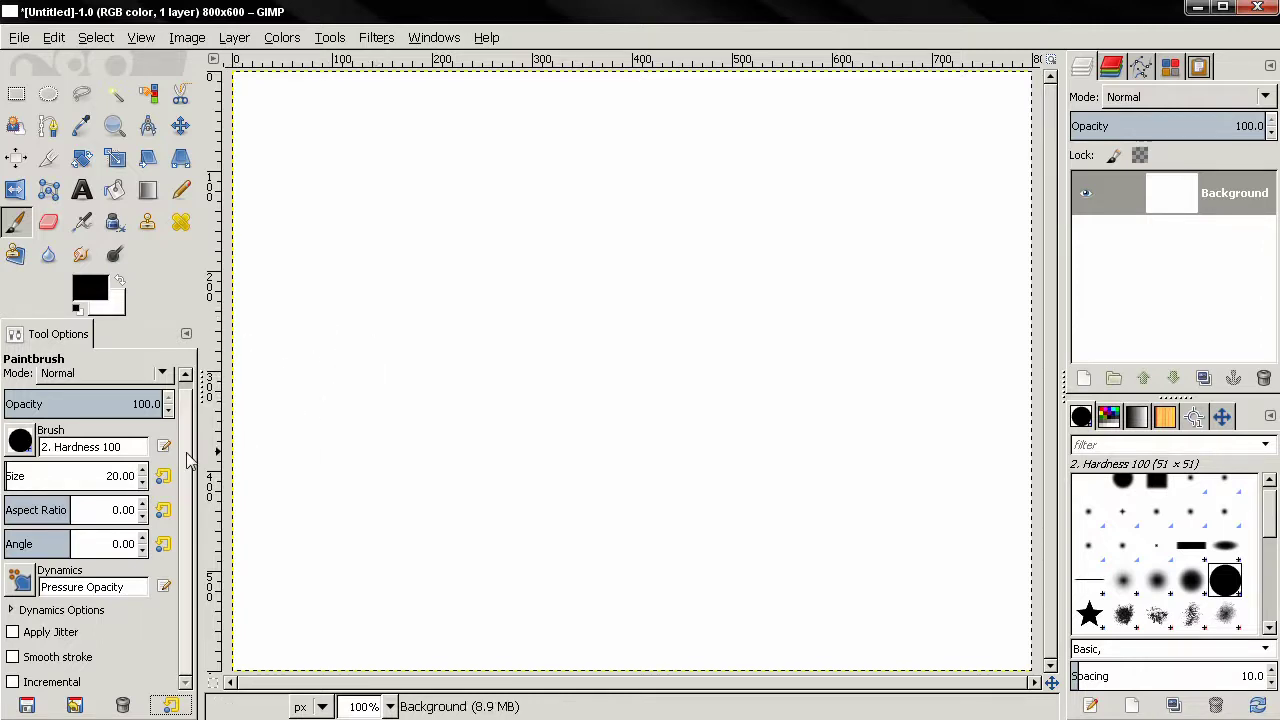
Stamp a large black star near the top with the 2. Star brush at size 184.50.
{"action": "scroll", "coordinate": [190, 452], "scroll_direction": "up", "scroll_amount": 1}
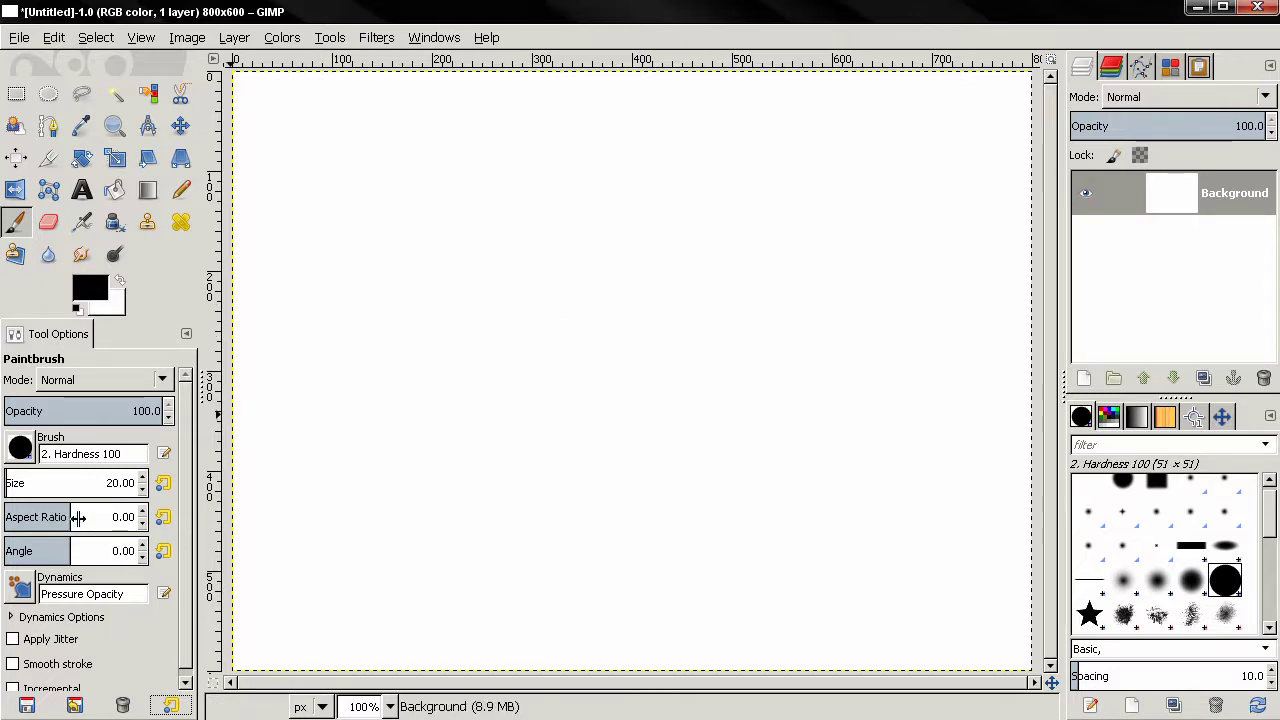
{"action": "left_click", "coordinate": [1090, 610]}
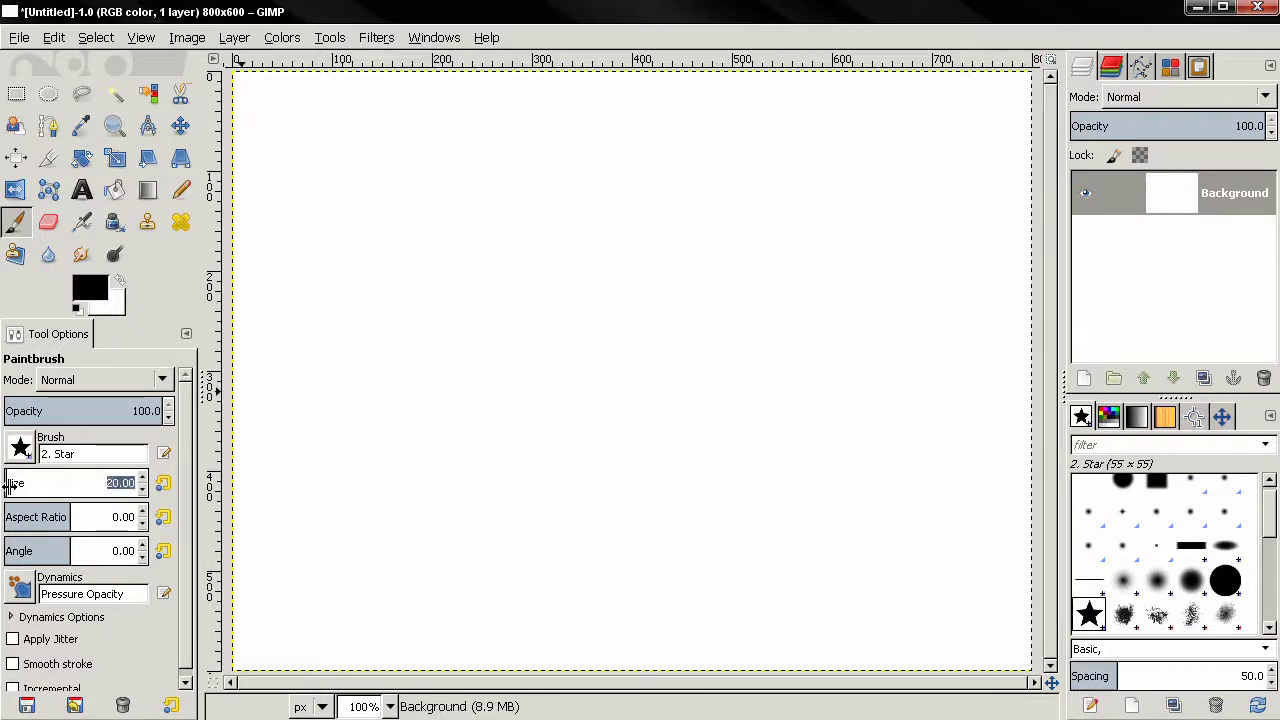
{"action": "left_click_drag", "start_coordinate": [12, 483], "coordinate": [126, 483]}
{"action": "left_click", "coordinate": [503, 245]}
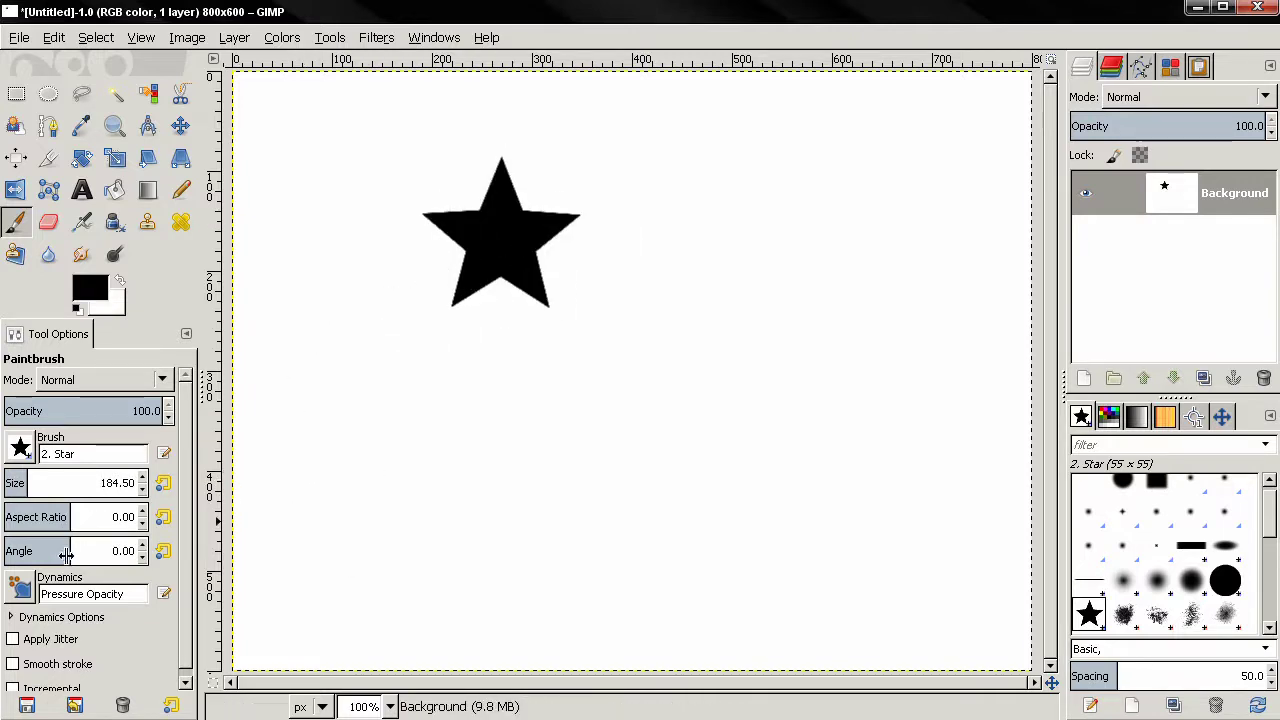
Stamp two more stars, rotated to angle -17.59, the last stretched thin at aspect ratio -7.97.
{"action": "left_click_drag", "start_coordinate": [67, 555], "coordinate": [52, 555]}
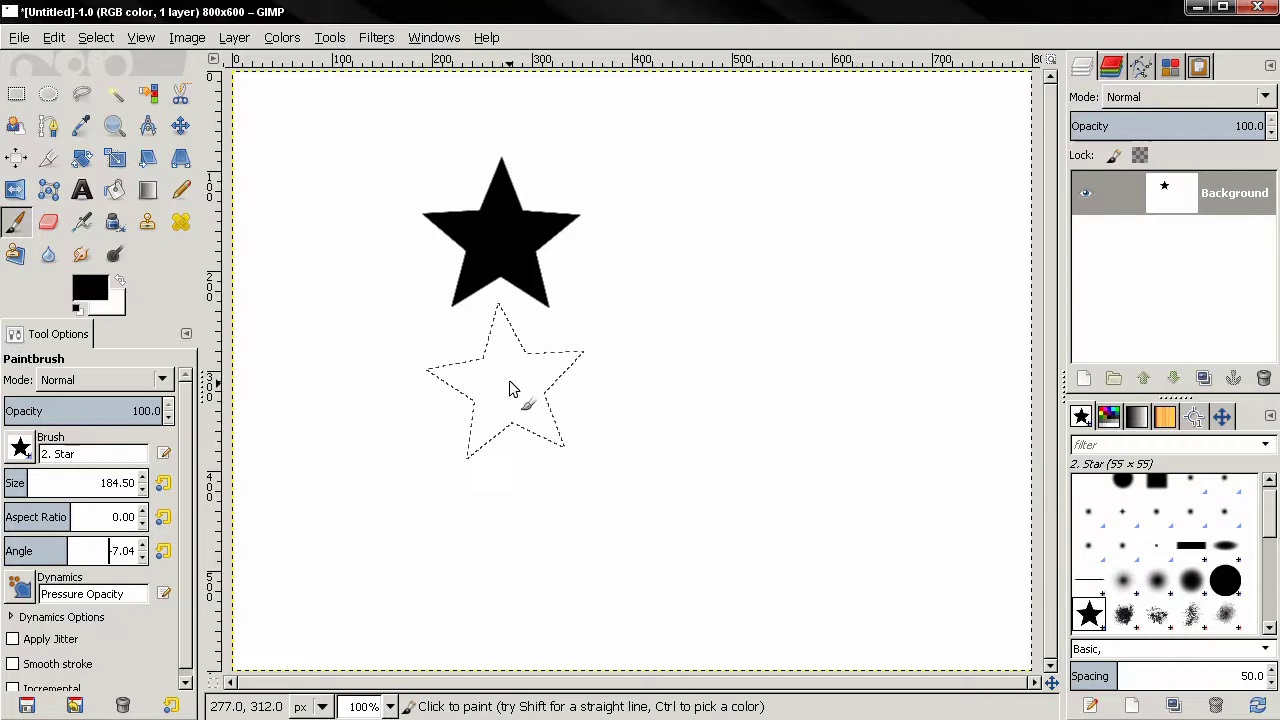
{"action": "left_click_drag", "start_coordinate": [64, 555], "coordinate": [60, 555]}
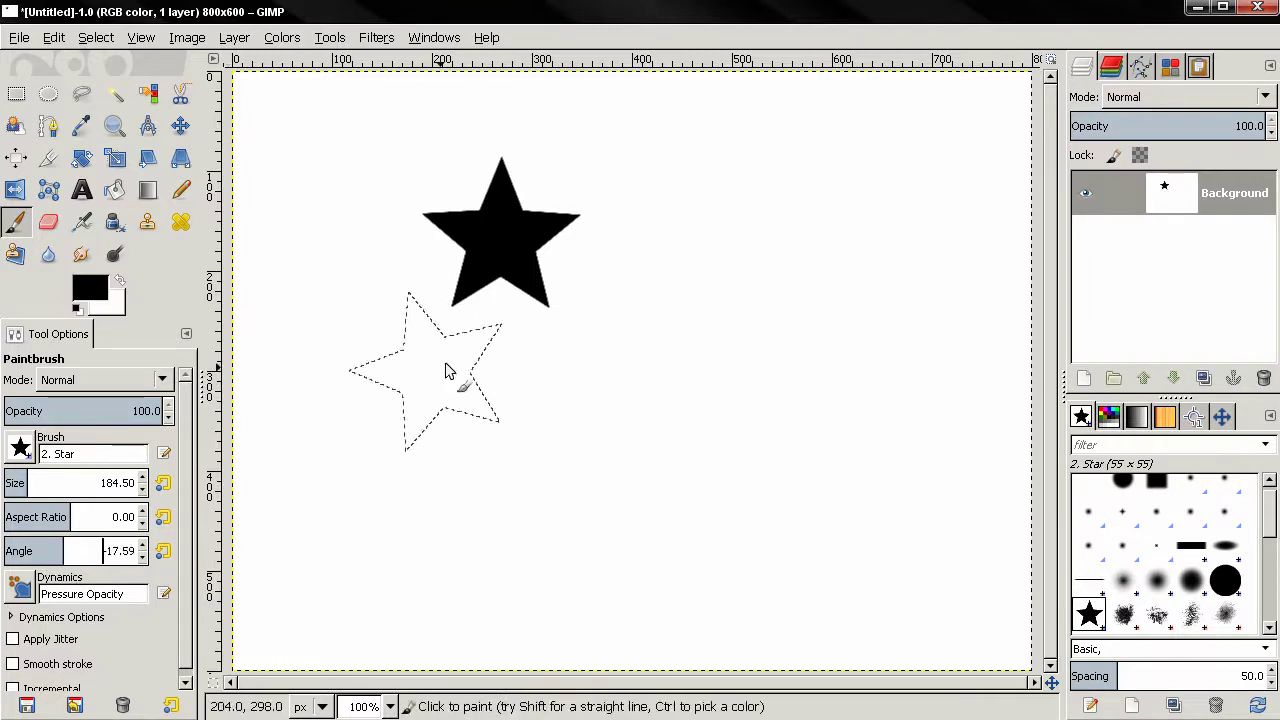
{"action": "left_click", "coordinate": [510, 390]}
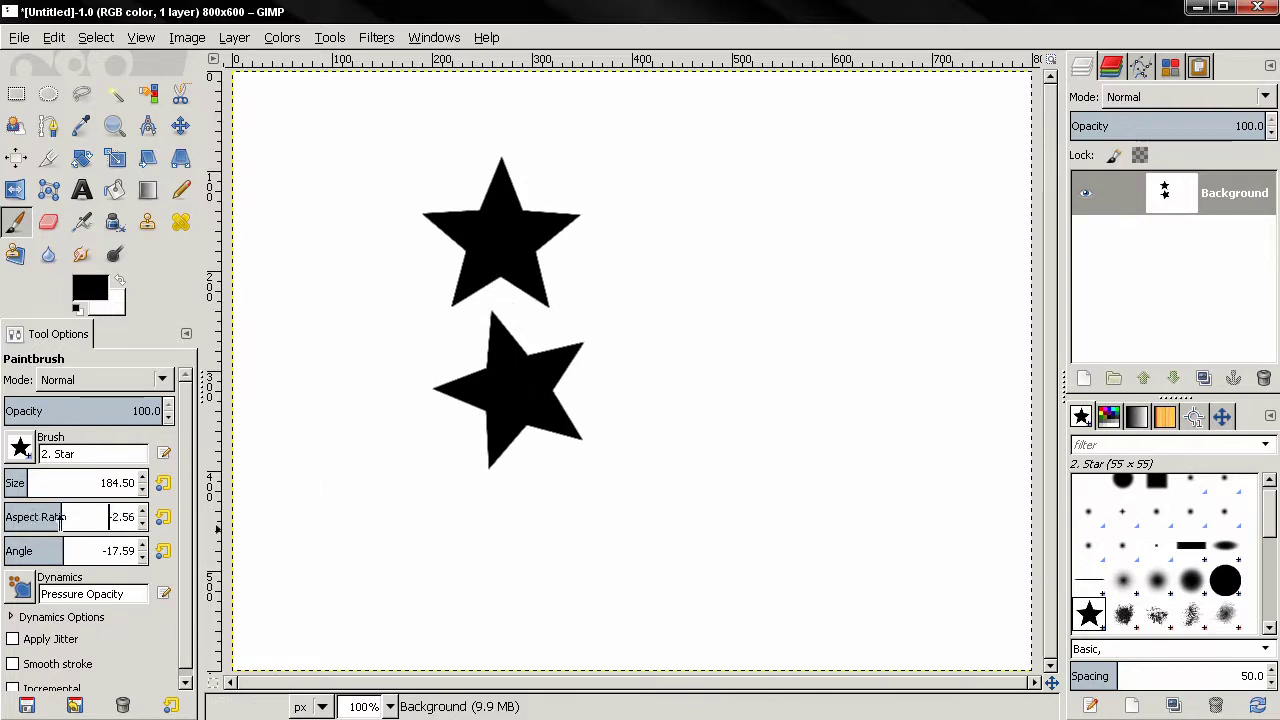
{"action": "left_click", "coordinate": [348, 434]}
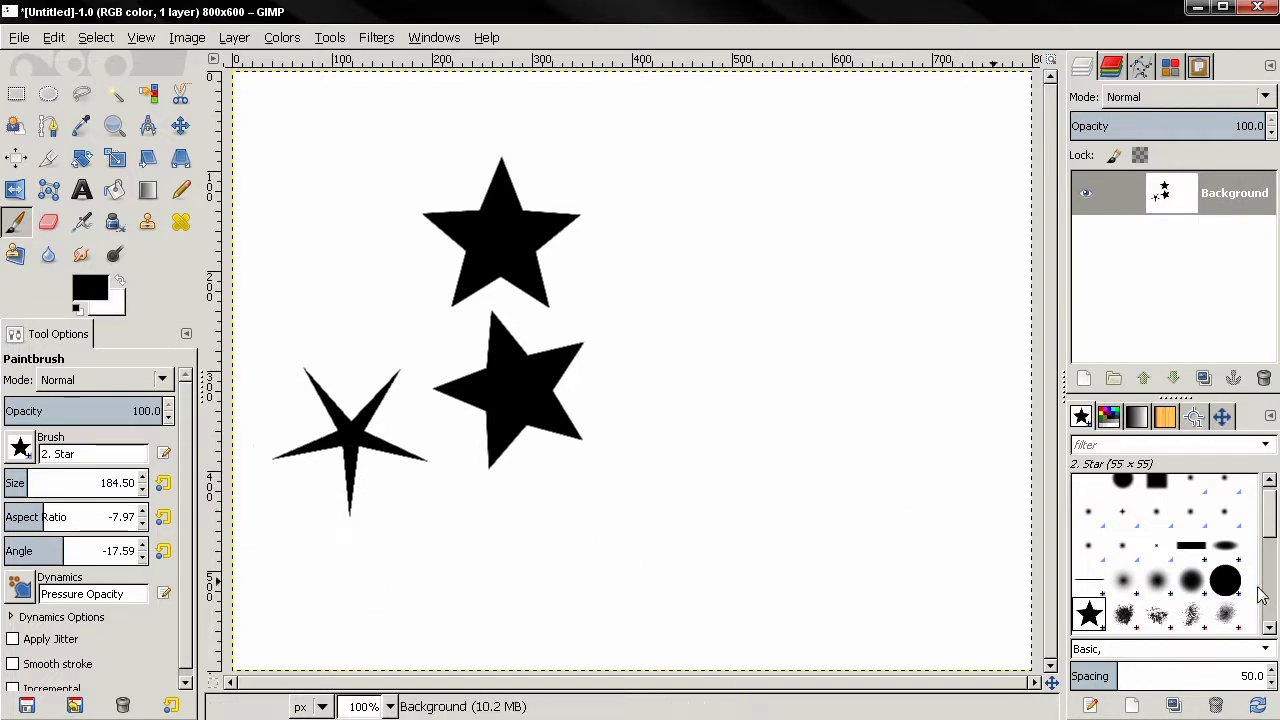
Paint a large round dot at upper right with 2. Hardness 100, aspect ratio and angle reset to 0.
{"action": "left_click", "coordinate": [1228, 584]}
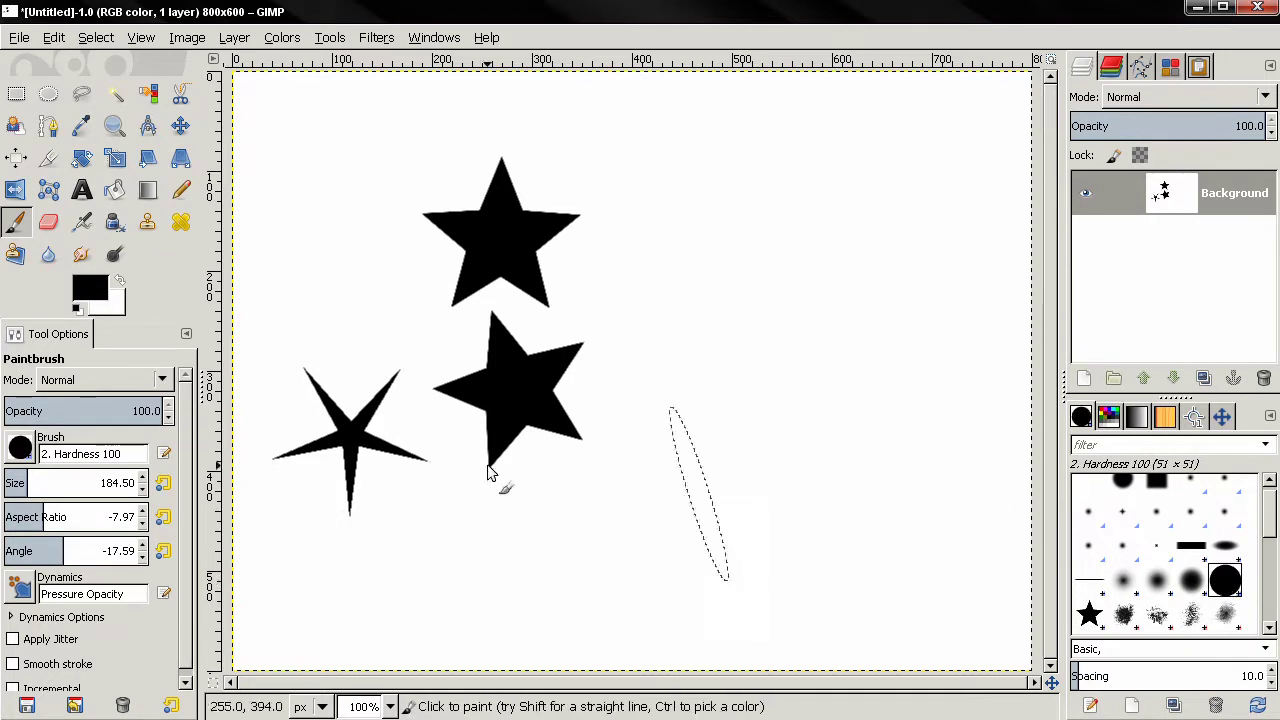
{"action": "left_click", "coordinate": [163, 517]}
{"action": "left_click", "coordinate": [163, 551]}
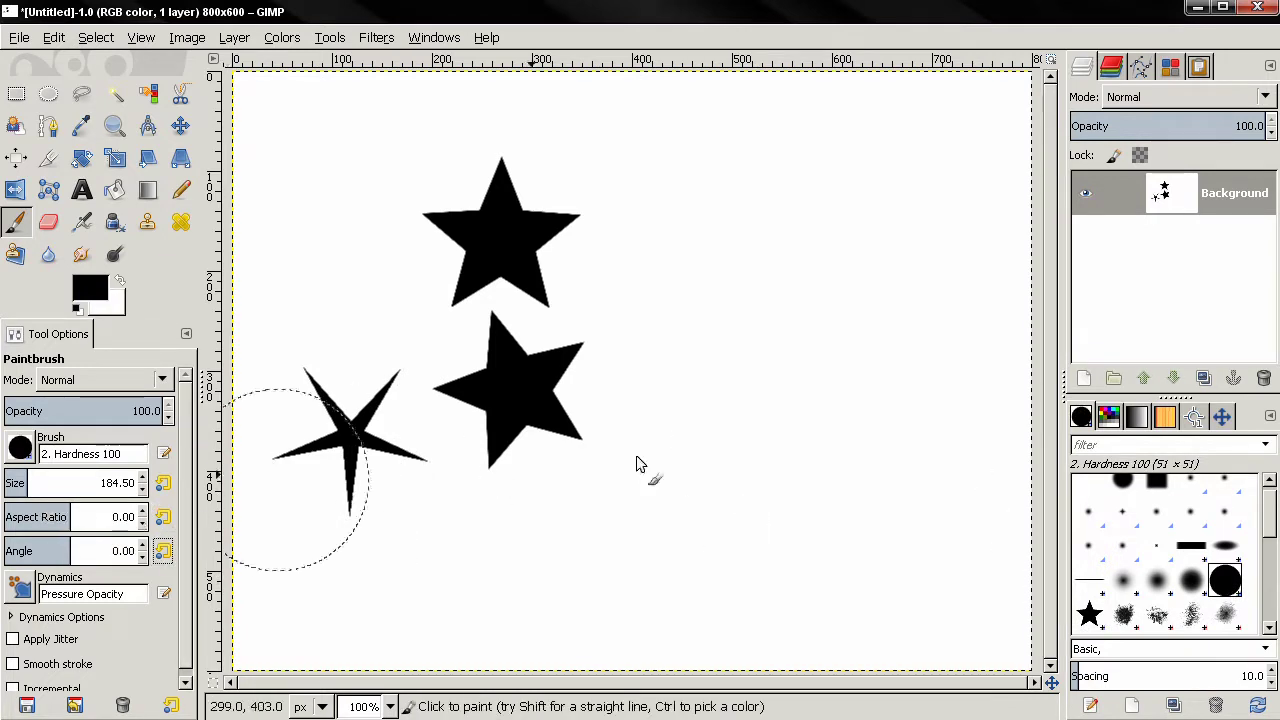
{"action": "left_click", "coordinate": [808, 299]}
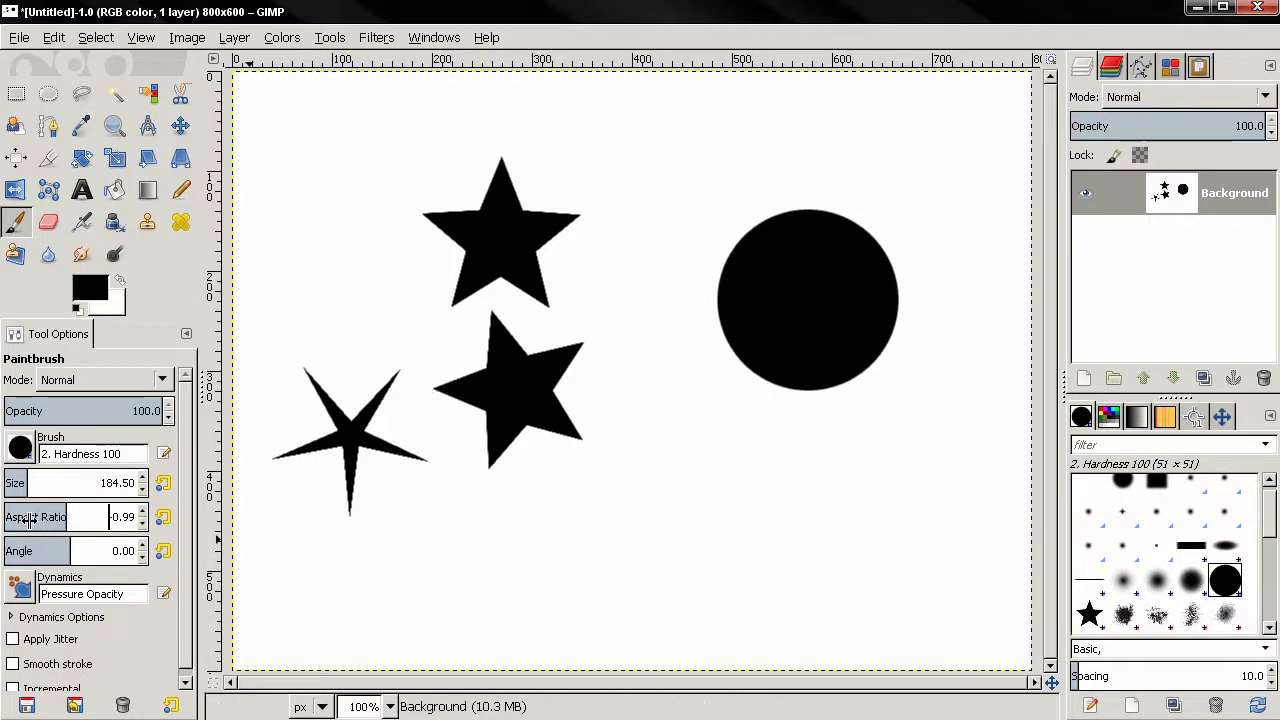
Paint a tall ellipse at aspect ratio -1.80 and a tilted one at angle 14.62, then clear the canvas.
{"action": "left_click_drag", "start_coordinate": [28, 518], "coordinate": [12, 518]}
{"action": "left_click", "coordinate": [666, 464]}
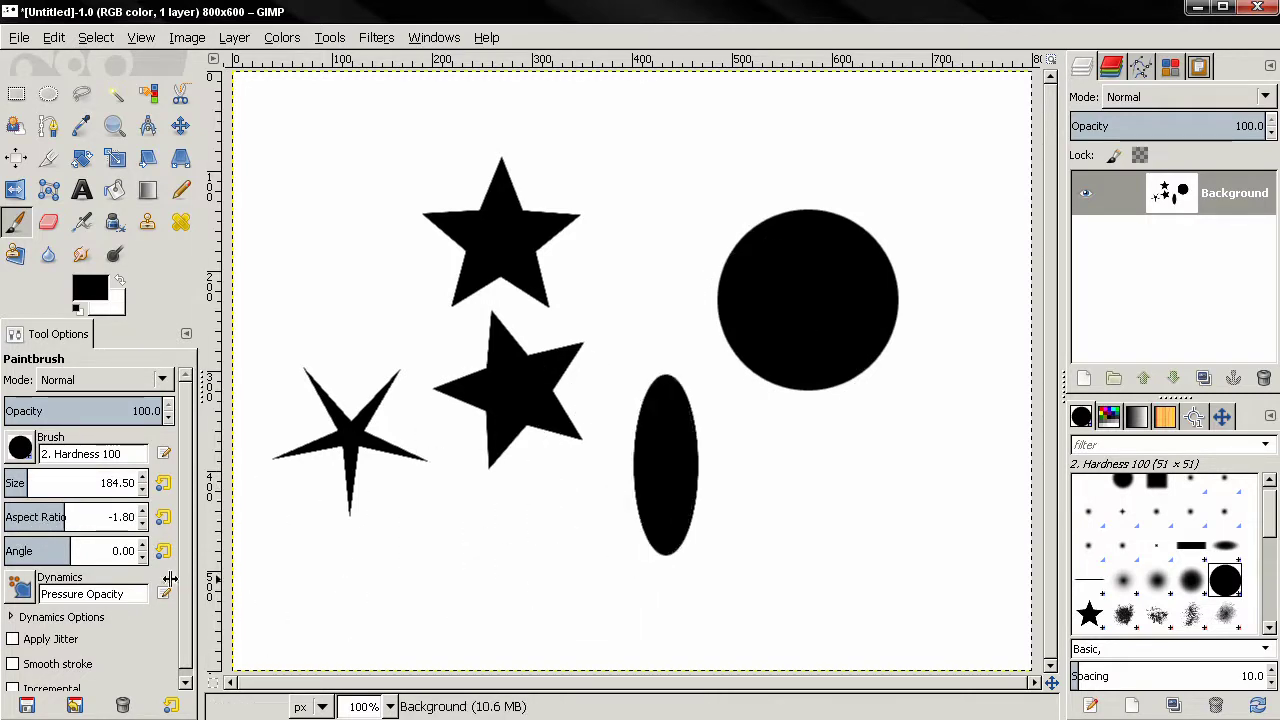
{"action": "left_click_drag", "start_coordinate": [77, 551], "coordinate": [95, 551]}
{"action": "left_click", "coordinate": [775, 518]}
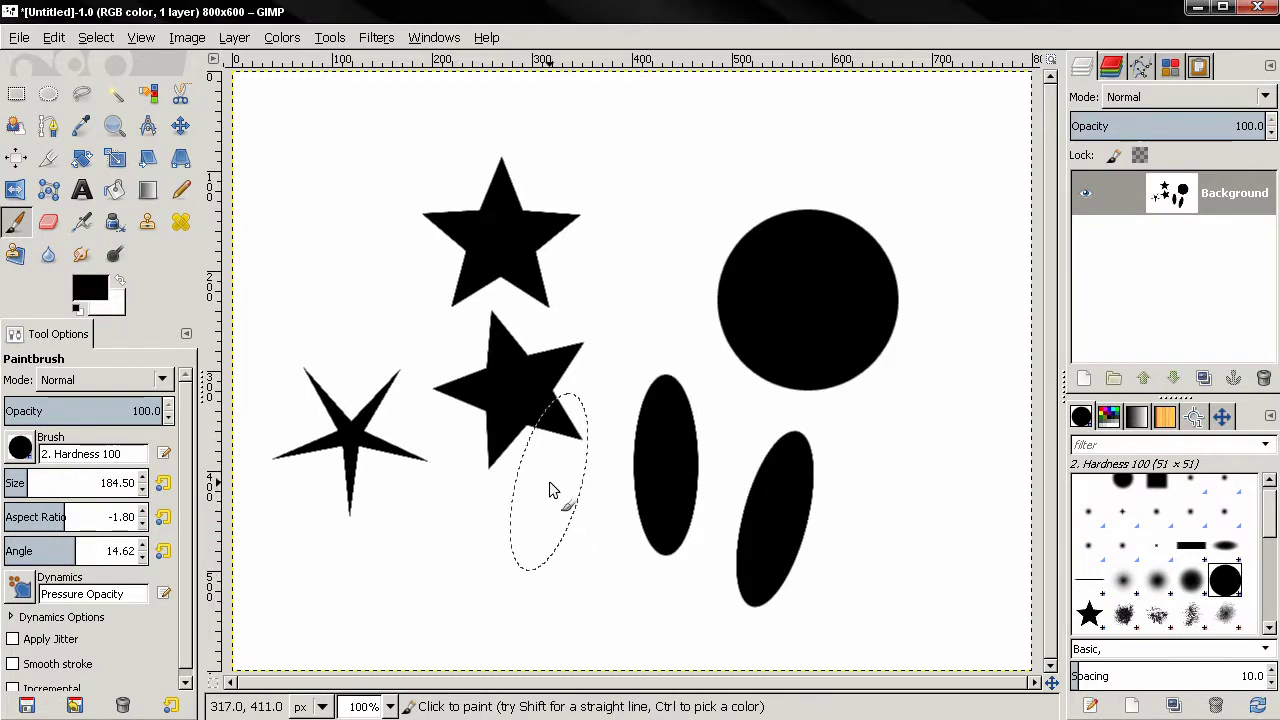
{"action": "key", "text": "Delete"}
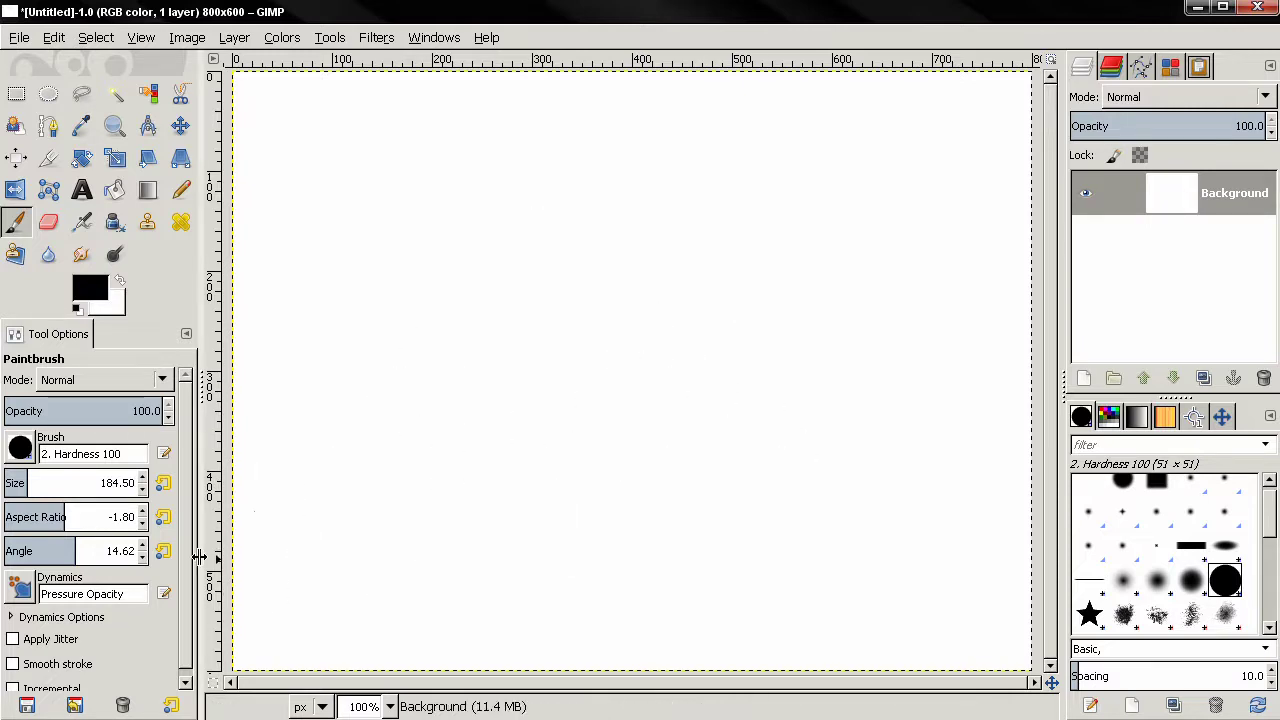
Reset brush size to 51 and aspect ratio and angle to 0, then paint a wavy stroke.
{"action": "scroll", "coordinate": [120, 590], "scroll_direction": "down", "scroll_amount": 1}
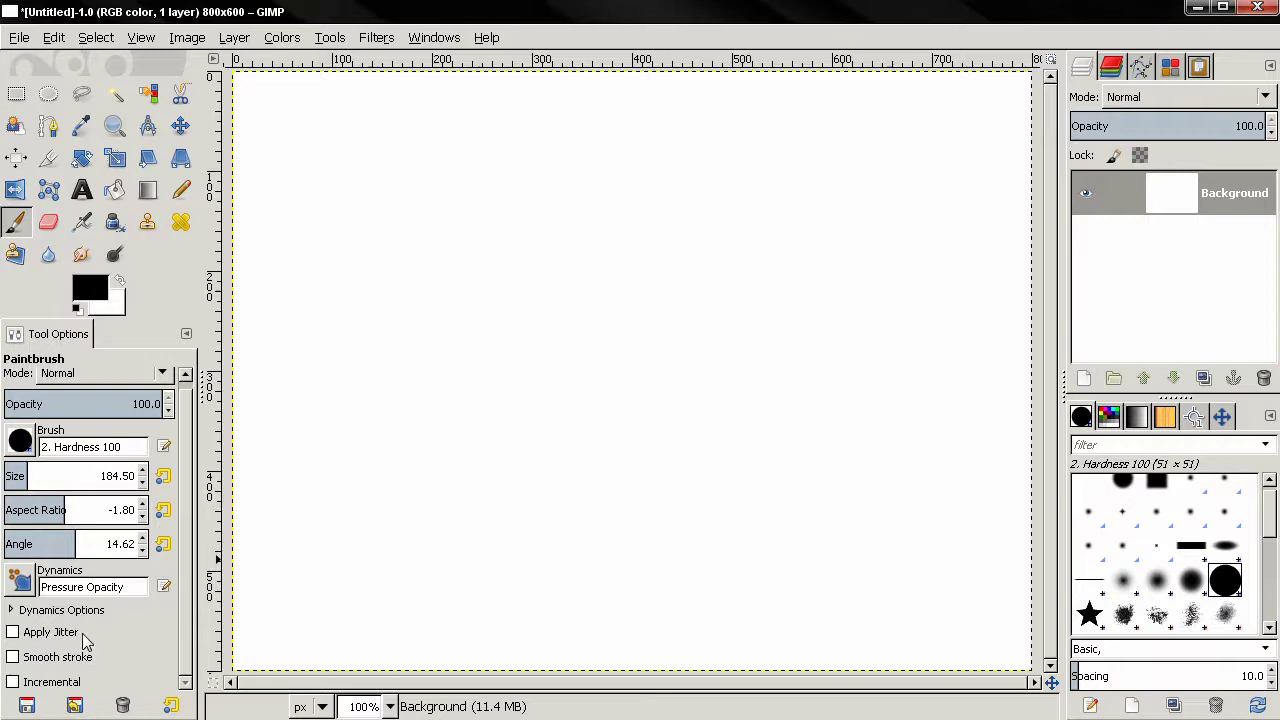
{"action": "left_click", "coordinate": [163, 476]}
{"action": "left_click", "coordinate": [163, 510]}
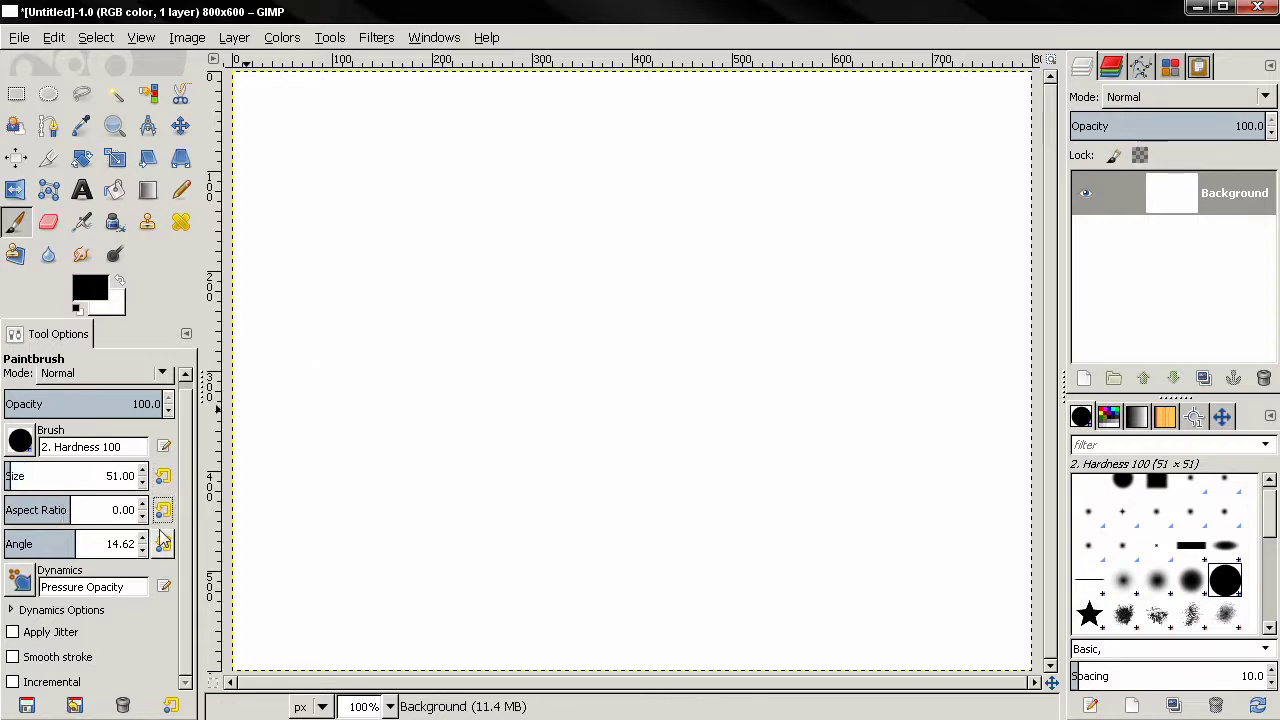
{"action": "left_click", "coordinate": [163, 544]}
{"action": "mouse_move", "coordinate": [310, 290]}
{"action": "left_mouse_down"}
{"action": "mouse_move", "coordinate": [495, 203]}
{"action": "mouse_move", "coordinate": [585, 251]}
{"action": "mouse_move", "coordinate": [801, 171]}
{"action": "mouse_move", "coordinate": [948, 242]}
{"action": "left_mouse_up"}
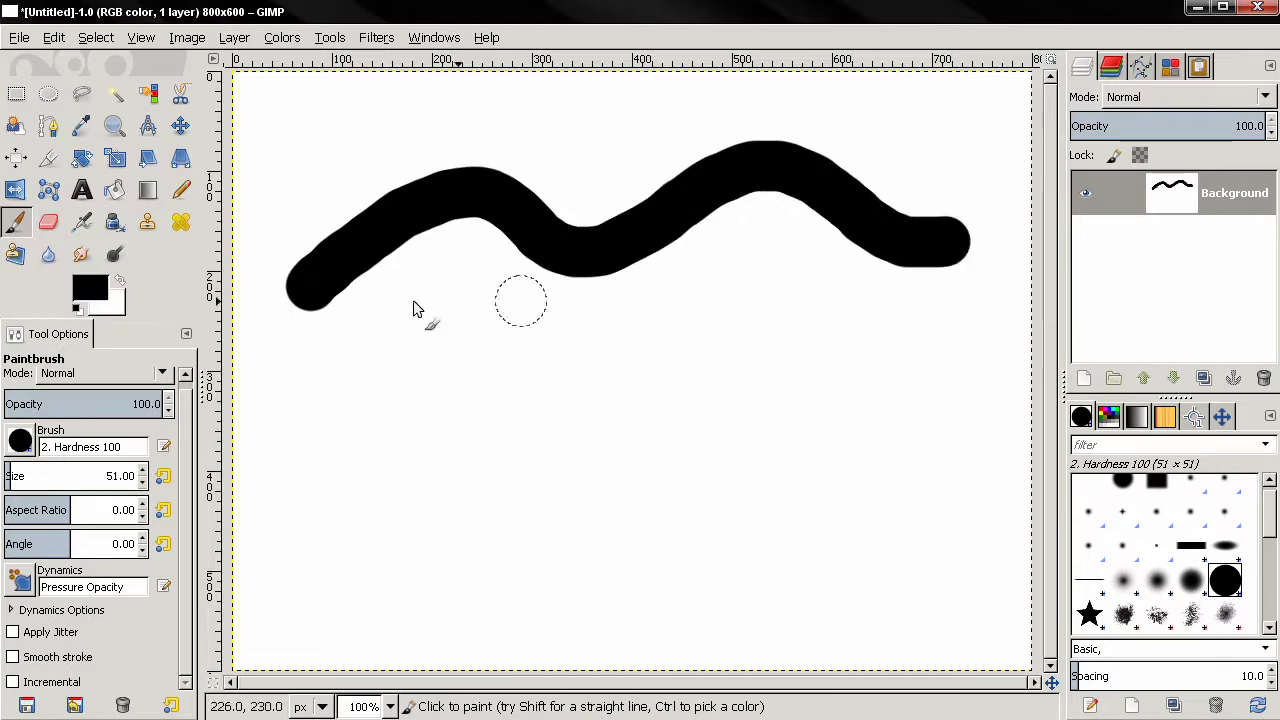
Enable Smooth stroke with quality 48 and weight 559.1, paint a smoothed stroke, then undo both strokes.
{"action": "left_click", "coordinate": [64, 657]}
{"action": "scroll", "coordinate": [40, 640], "scroll_direction": "down", "scroll_amount": 1}
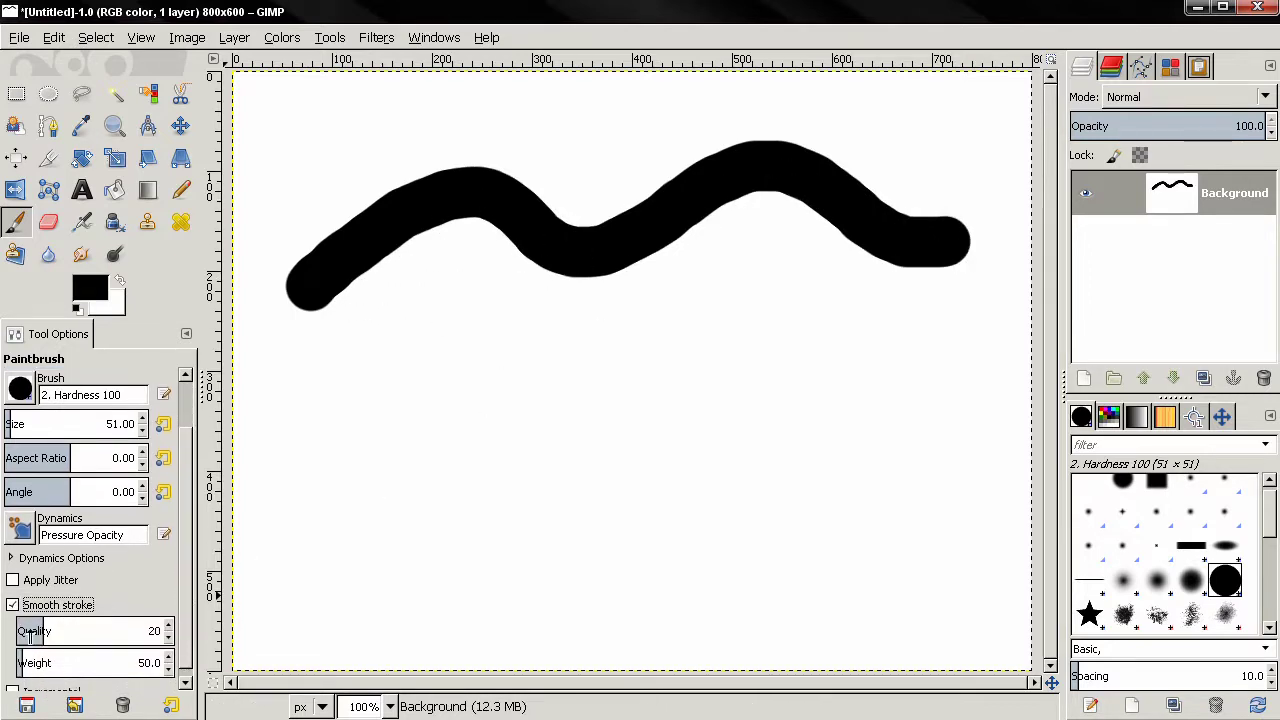
{"action": "left_click_drag", "start_coordinate": [44, 630], "coordinate": [86, 625]}
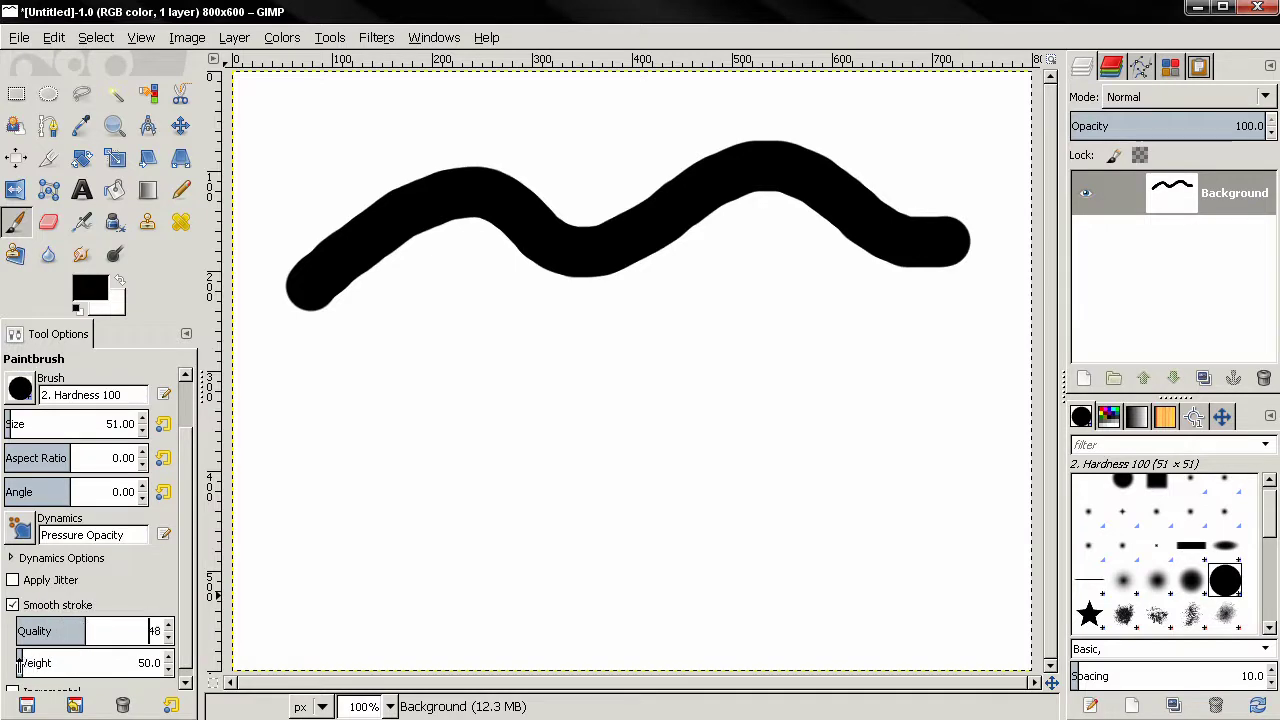
{"action": "left_click_drag", "start_coordinate": [18, 663], "coordinate": [98, 663]}
{"action": "left_click", "coordinate": [297, 485]}
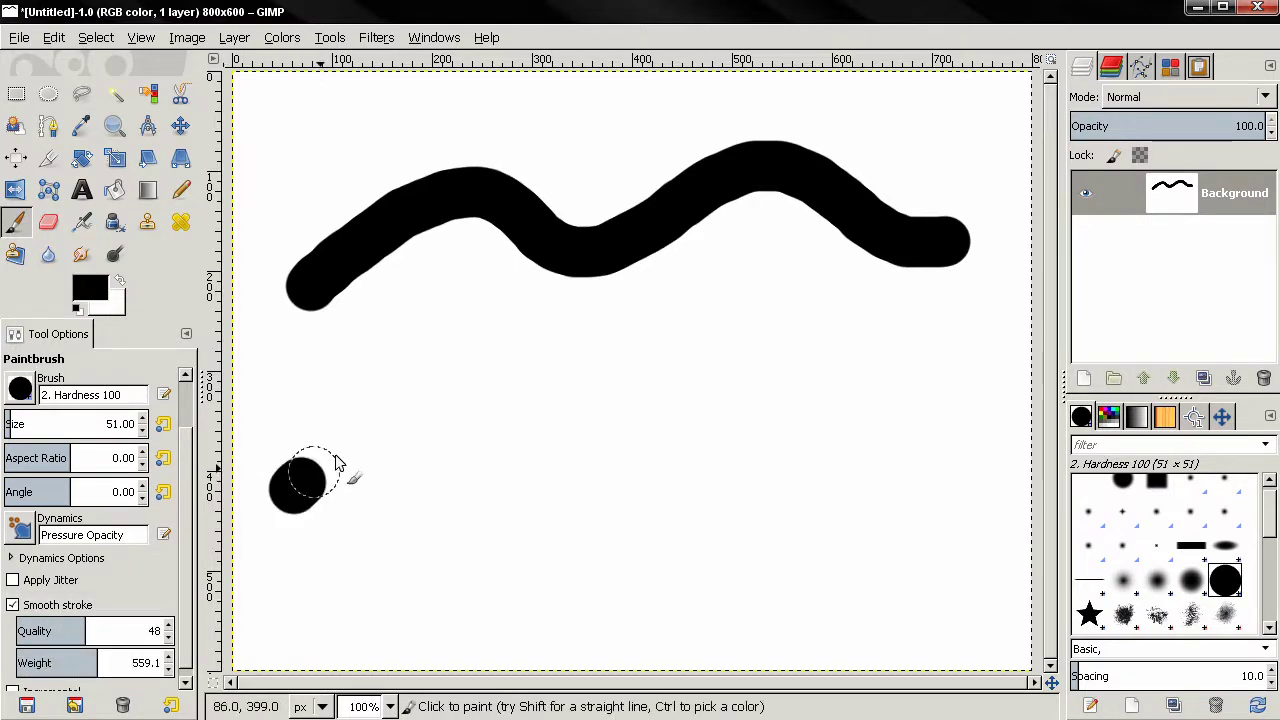
{"action": "mouse_move", "coordinate": [337, 463]}
{"action": "left_mouse_down"}
{"action": "mouse_move", "coordinate": [438, 392]}
{"action": "mouse_move", "coordinate": [515, 387]}
{"action": "mouse_move", "coordinate": [587, 455]}
{"action": "mouse_move", "coordinate": [688, 512]}
{"action": "mouse_move", "coordinate": [834, 496]}
{"action": "mouse_move", "coordinate": [1006, 357]}
{"action": "left_mouse_up"}
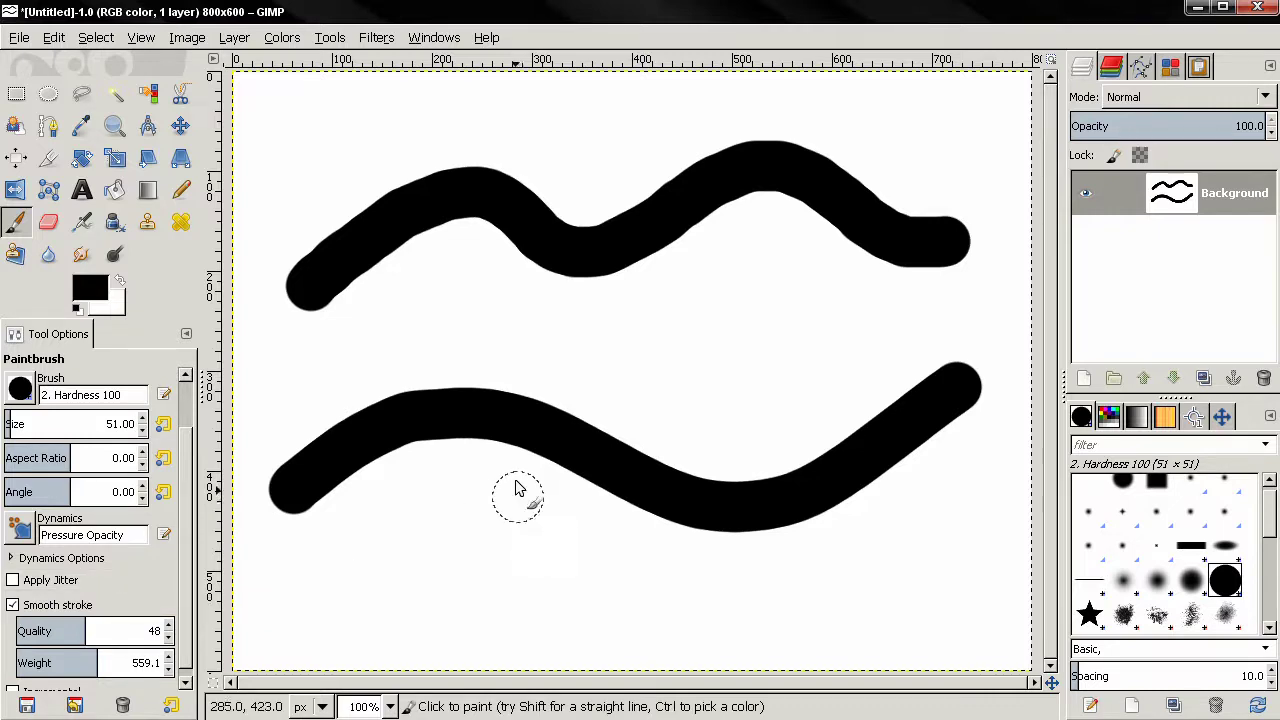
{"action": "key", "text": "ctrl+z"}
{"action": "key", "text": "ctrl+z"}
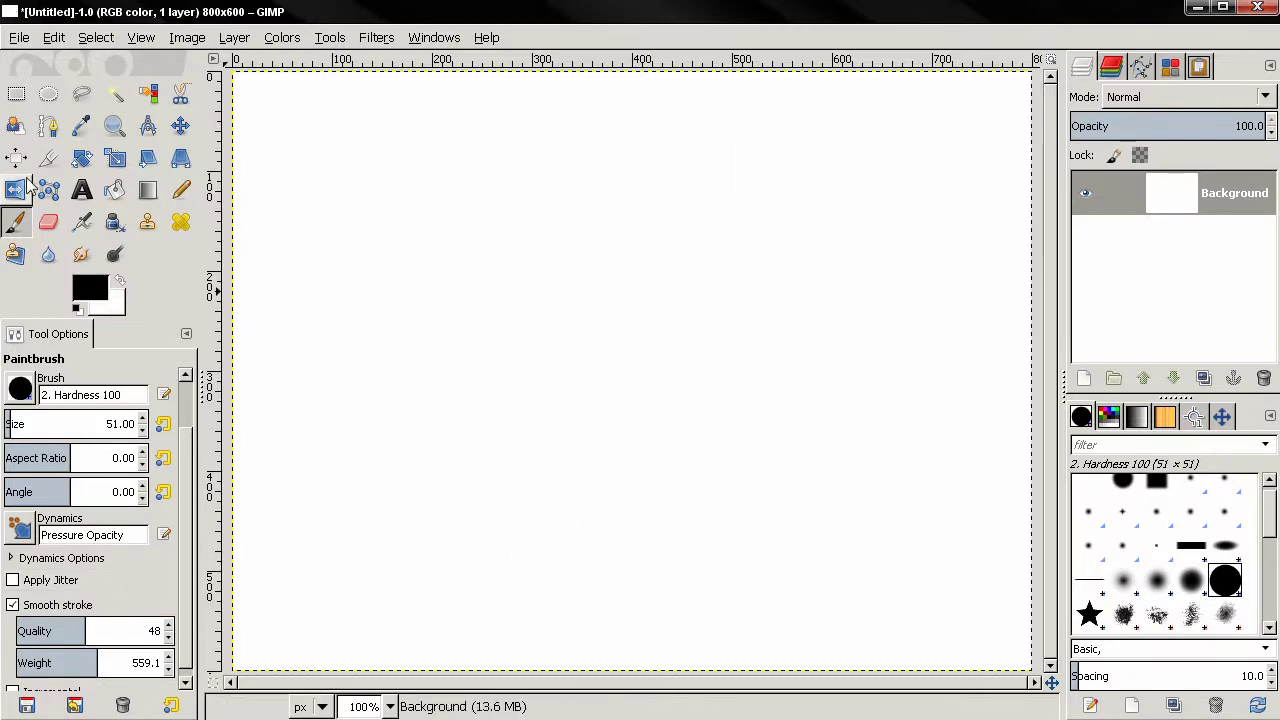
Preview a crop area with Rule of fifths guides, then cancel it.
{"action": "left_click", "coordinate": [48, 157]}
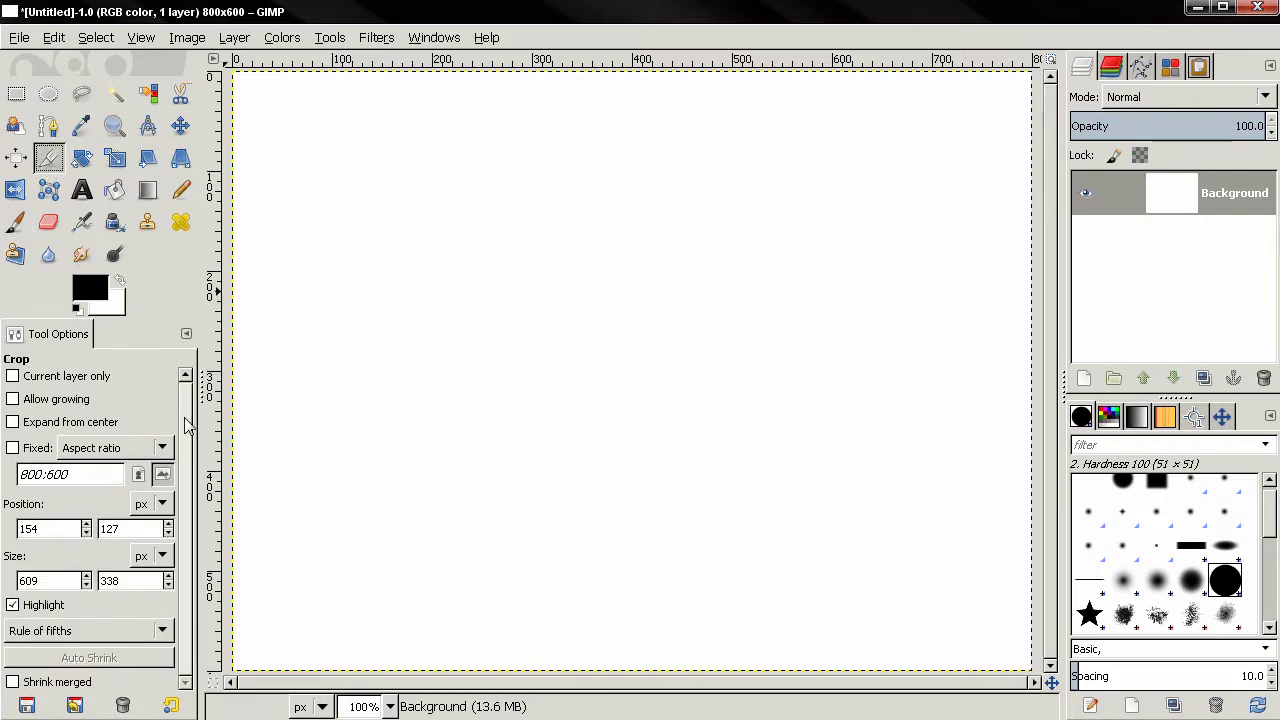
{"action": "left_click", "coordinate": [68, 631]}
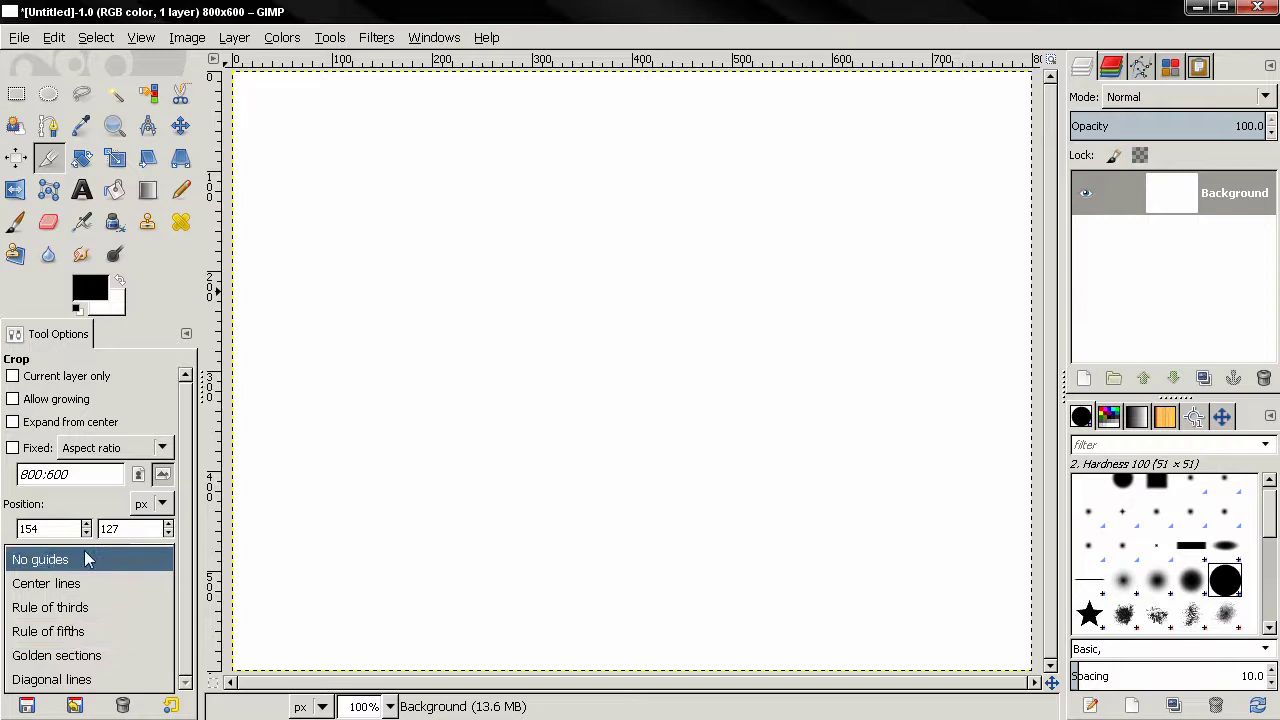
{"action": "left_click", "coordinate": [108, 631]}
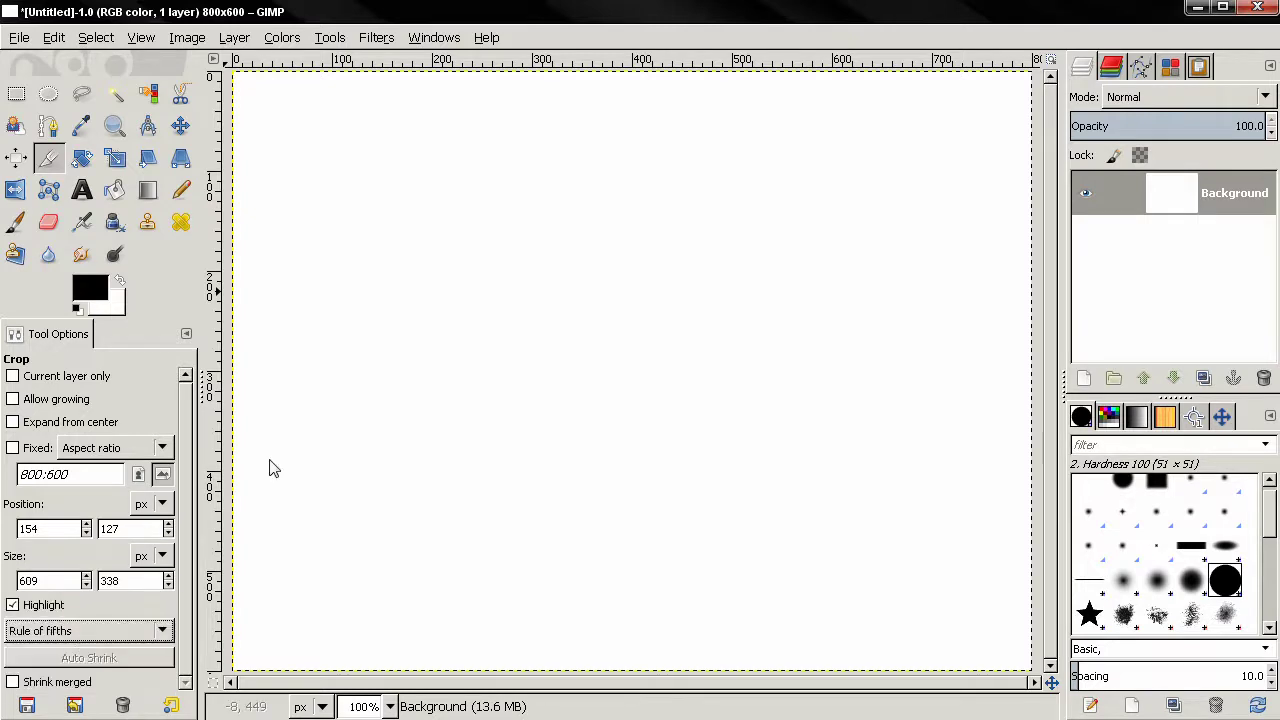
{"action": "left_click_drag", "start_coordinate": [334, 246], "coordinate": [871, 527]}
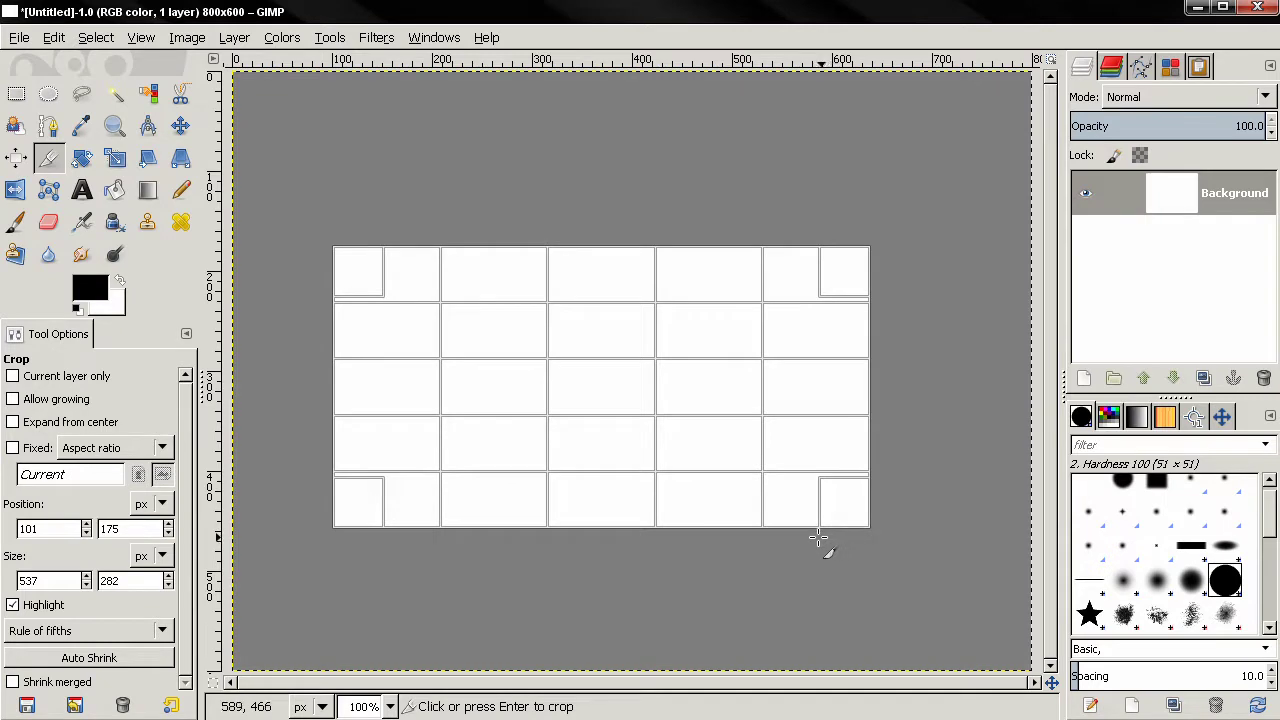
{"action": "left_click", "coordinate": [284, 561]}
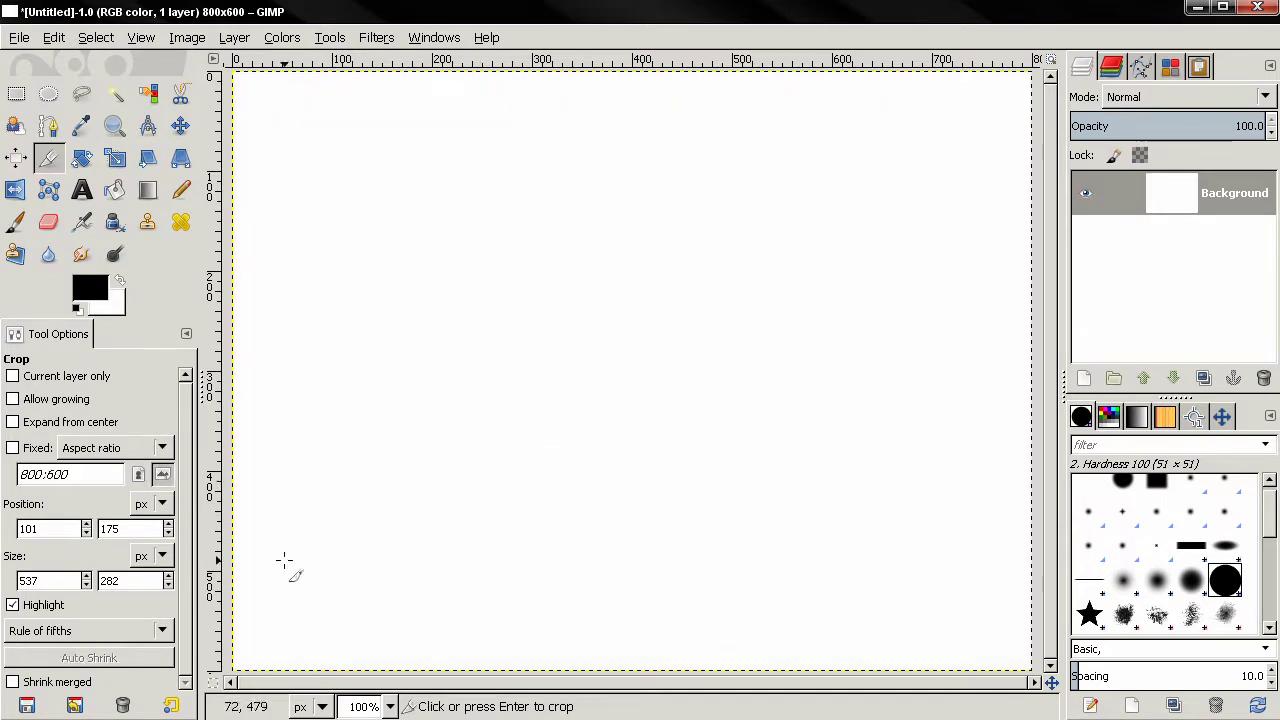
Switch crop guides to Diagonal lines, preview a crop area, and cancel without cropping.
{"action": "left_click", "coordinate": [90, 630]}
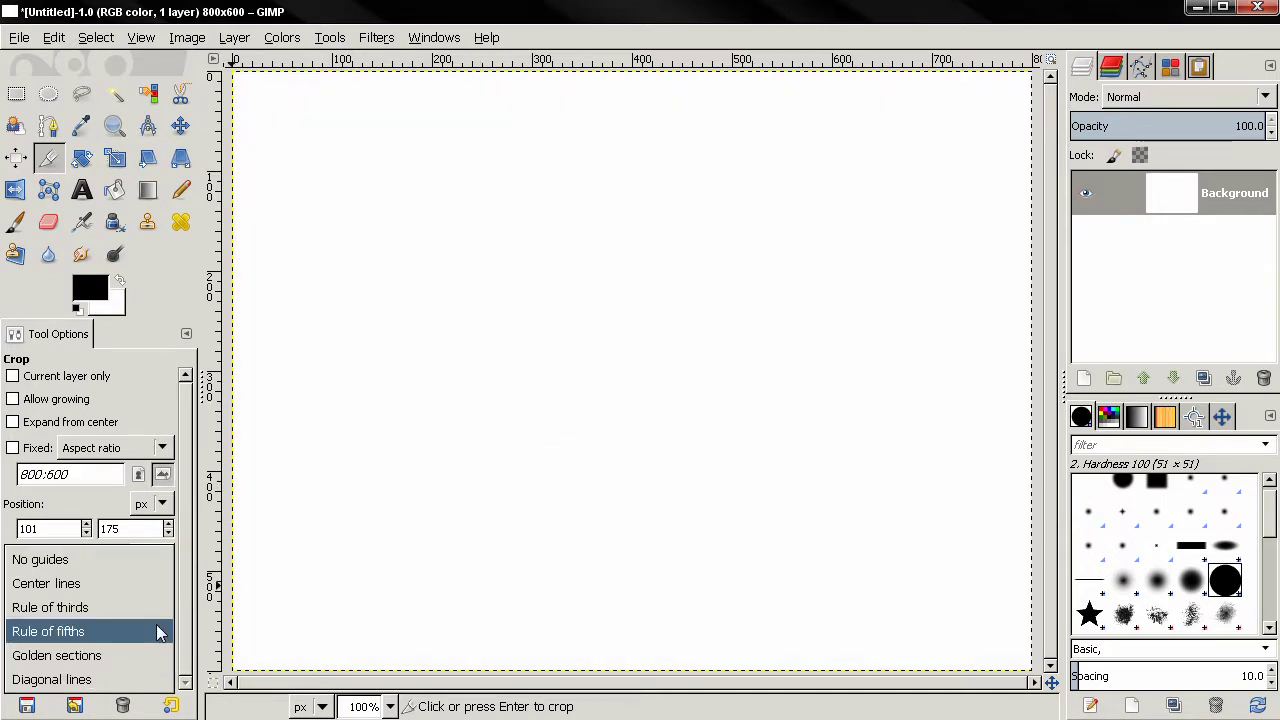
{"action": "left_click", "coordinate": [105, 683]}
{"action": "left_click_drag", "start_coordinate": [370, 236], "coordinate": [971, 529]}
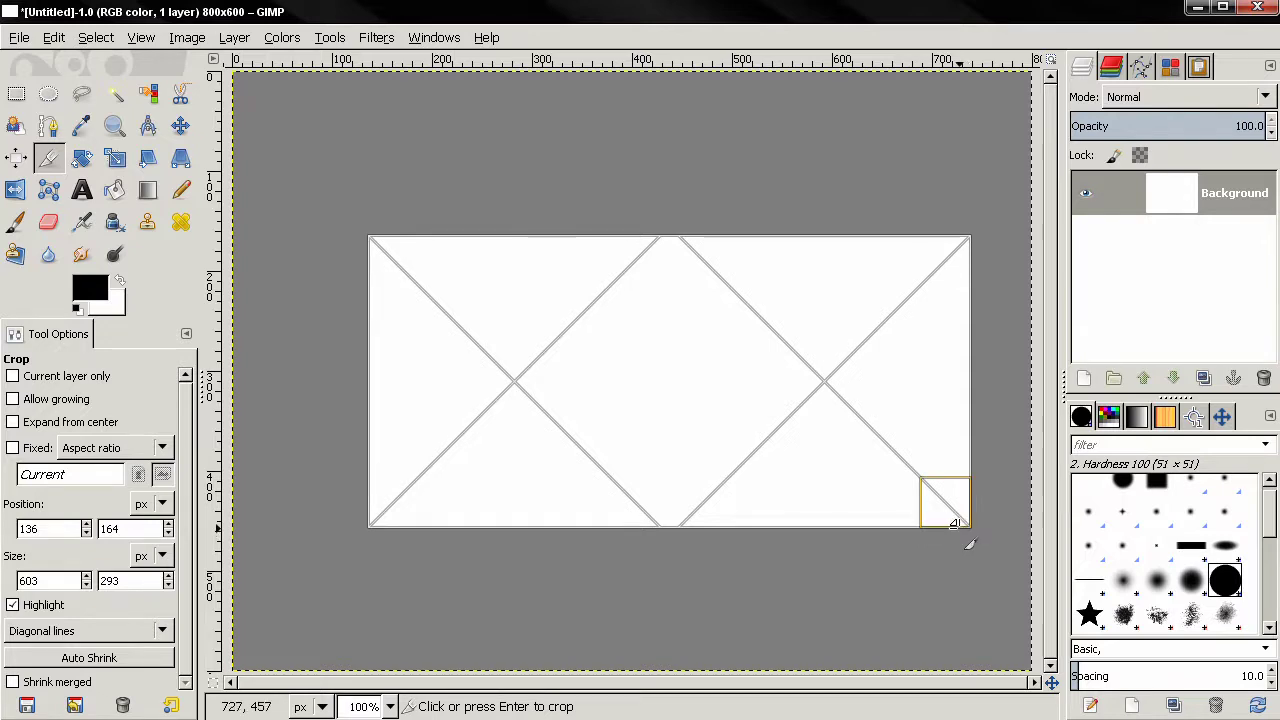
{"action": "key", "text": "Escape"}
With the Text tool, replace the English text language with French.
{"action": "left_click", "coordinate": [83, 190]}
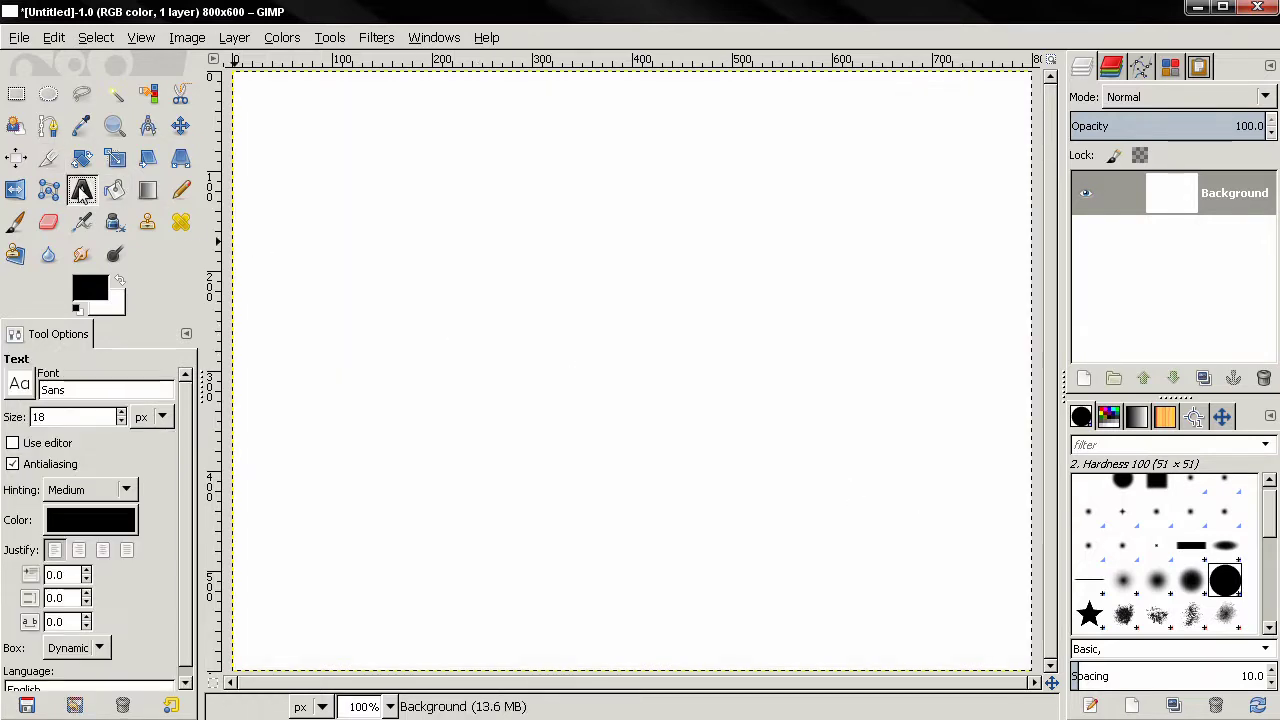
{"action": "scroll", "coordinate": [174, 538], "scroll_direction": "down", "scroll_amount": 1}
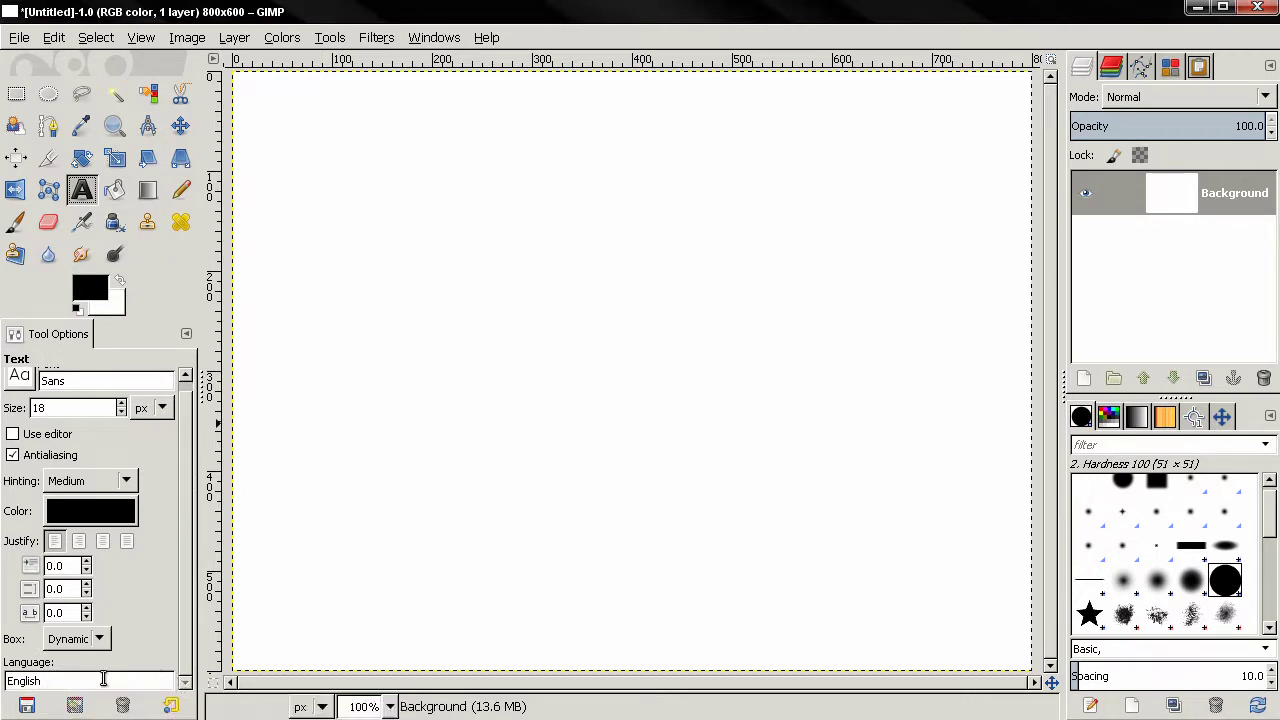
{"action": "left_click_drag", "start_coordinate": [103, 679], "coordinate": [17, 680]}
{"action": "type", "text": "fr"}
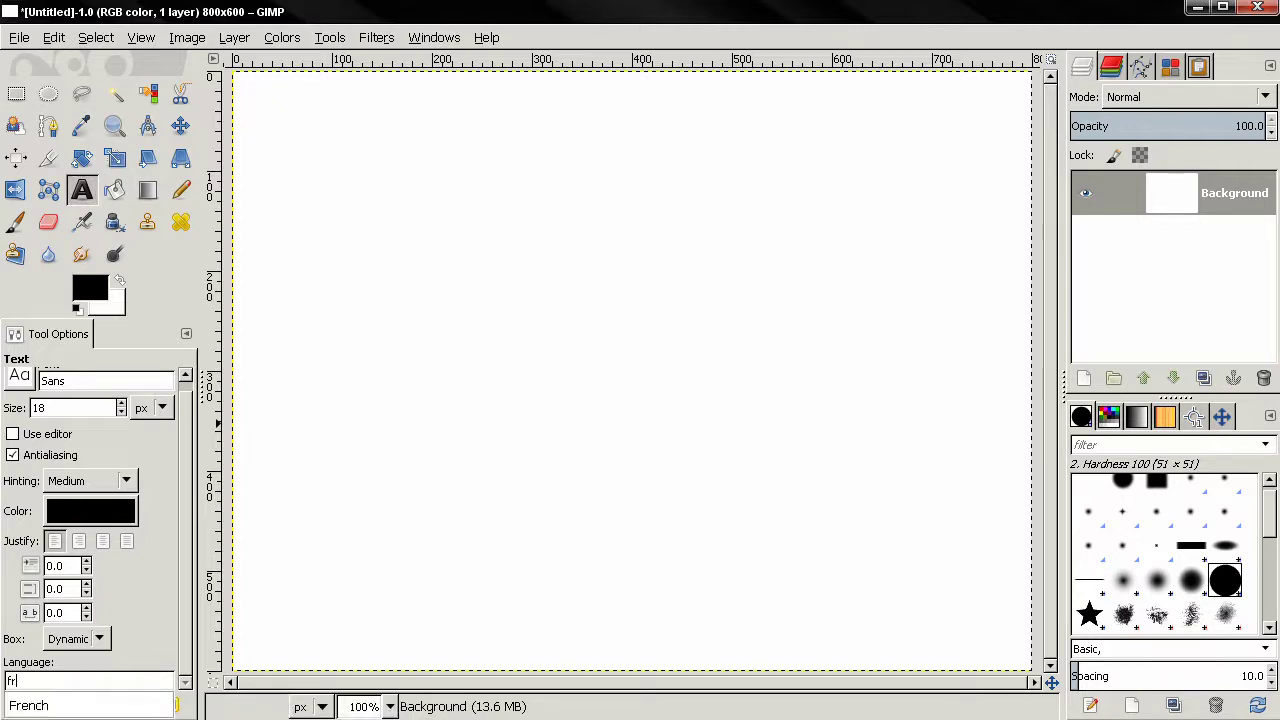
{"action": "left_click", "coordinate": [27, 705]}
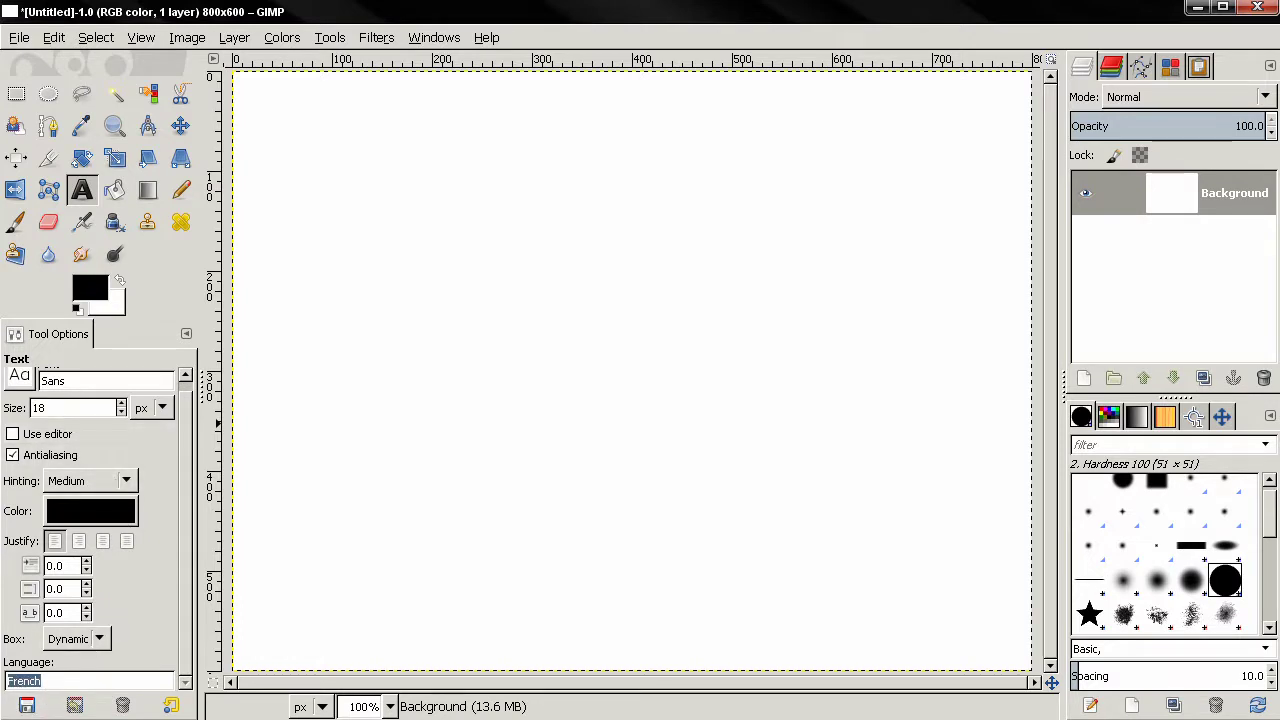
Change the language by entering 'rus', then clear the Language field to blank.
{"action": "type", "text": "rus"}
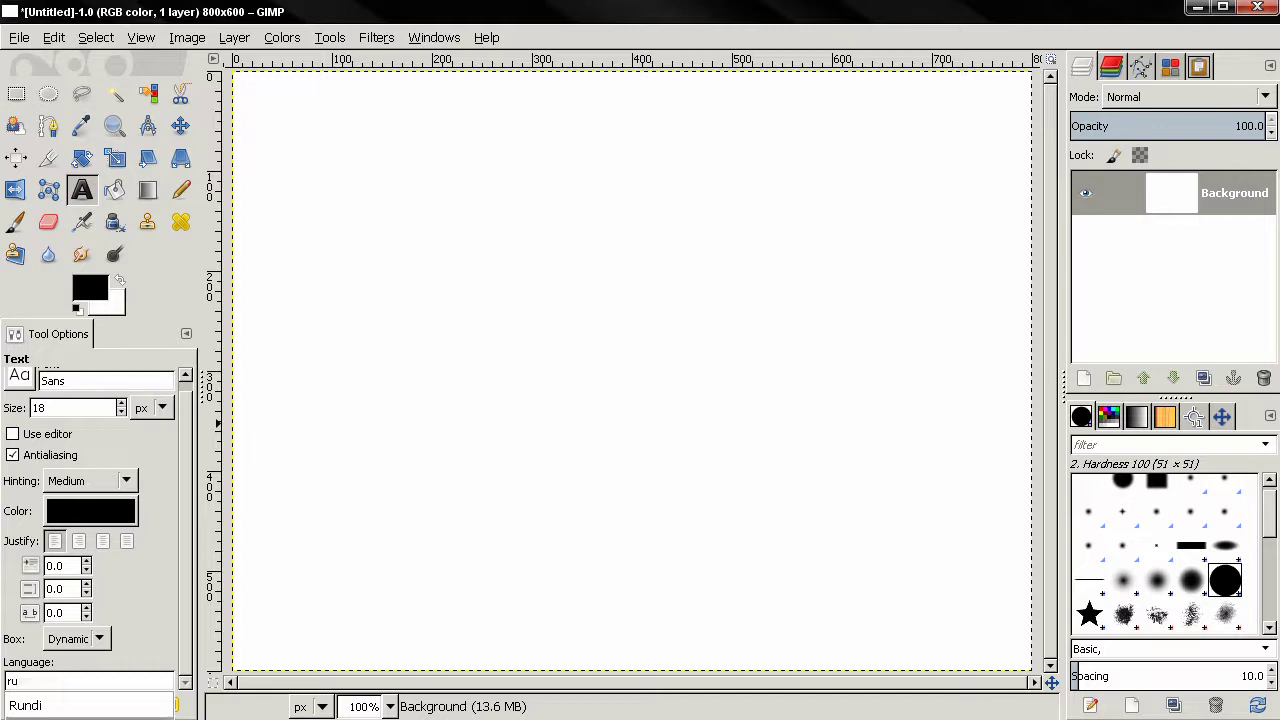
{"action": "key", "text": "Down"}
{"action": "key", "text": "Return"}
{"action": "key", "text": "BackSpace"}
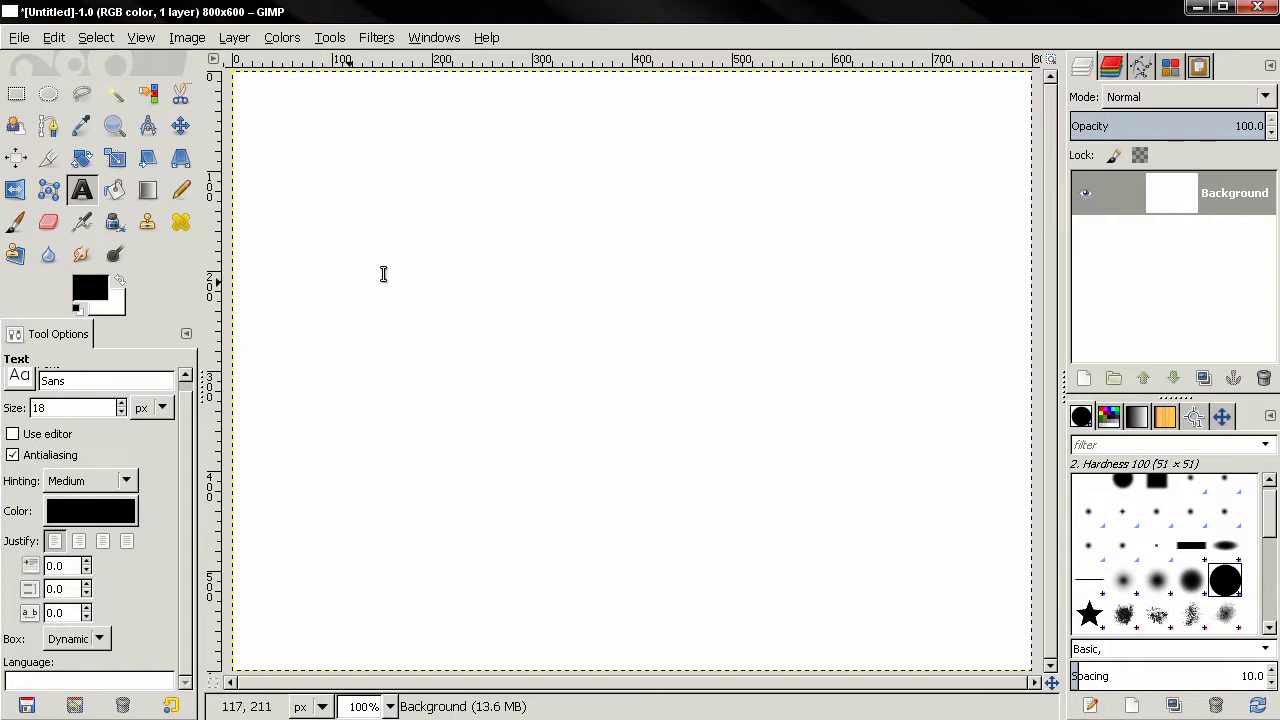
Draw a text box near the top centre and type 'etrtre re trt re ret re re rt rete'.
{"action": "left_click", "coordinate": [513, 213]}
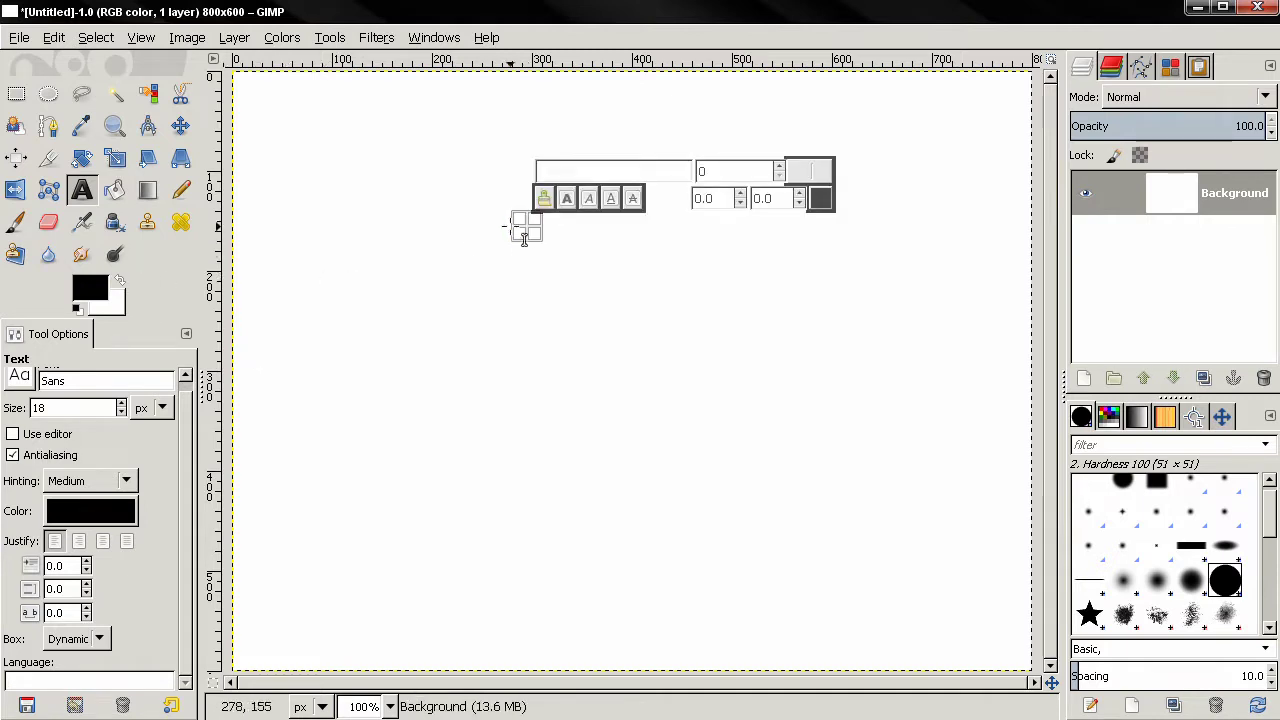
{"action": "left_click_drag", "start_coordinate": [527, 227], "coordinate": [881, 399]}
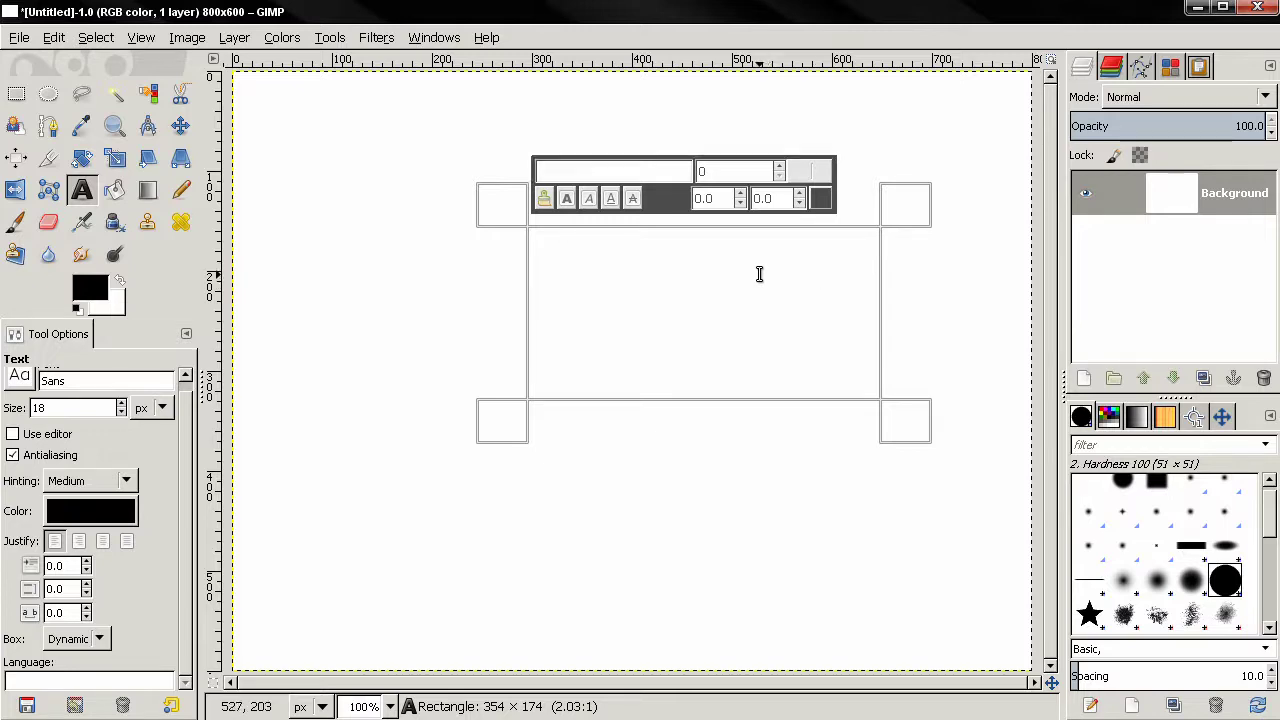
{"action": "type", "text": "etrtre re trt re r"}
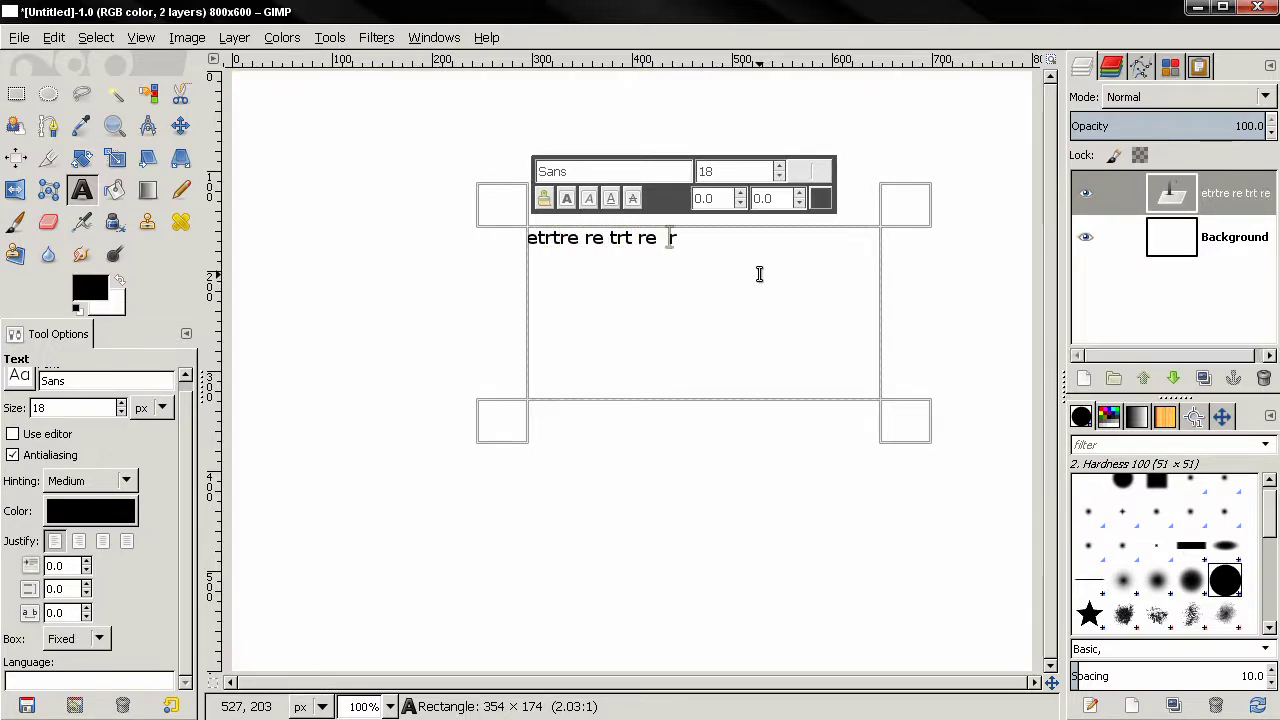
{"action": "type", "text": "et re re  rt rete"}
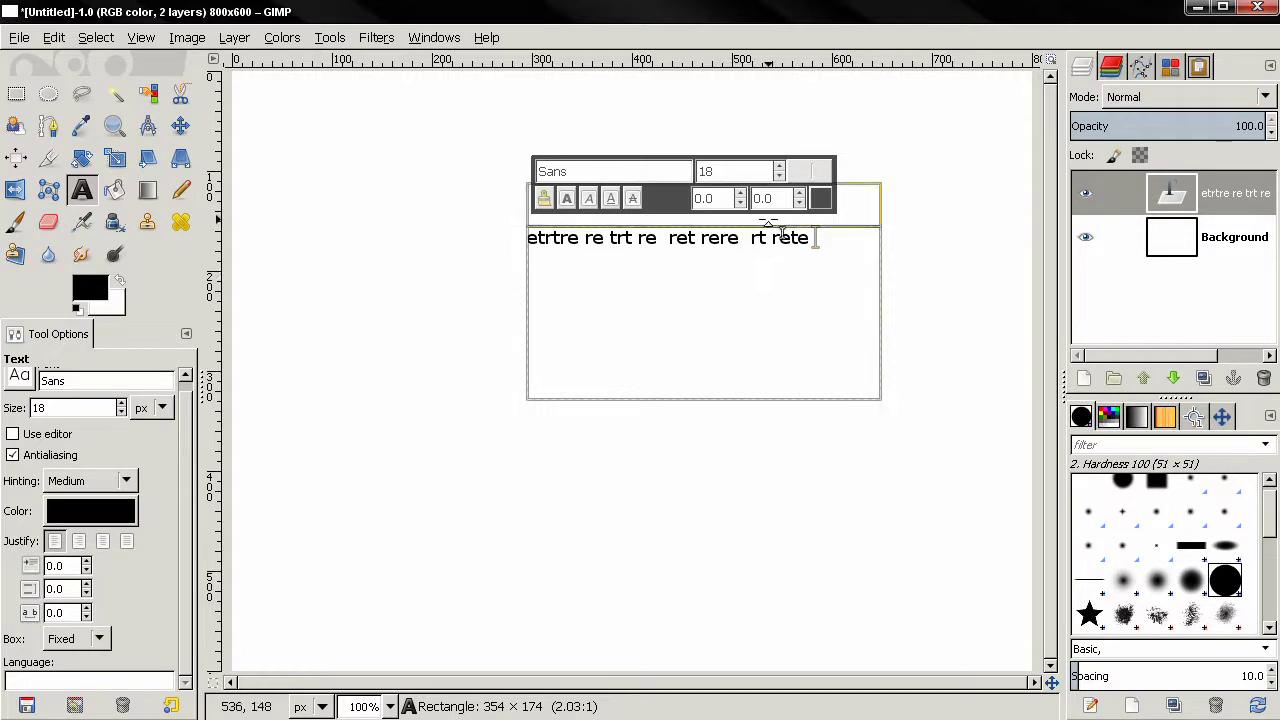
Colour the word 'rere' red.
{"action": "left_click_drag", "start_coordinate": [740, 238], "coordinate": [700, 238]}
{"action": "left_click", "coordinate": [820, 198]}
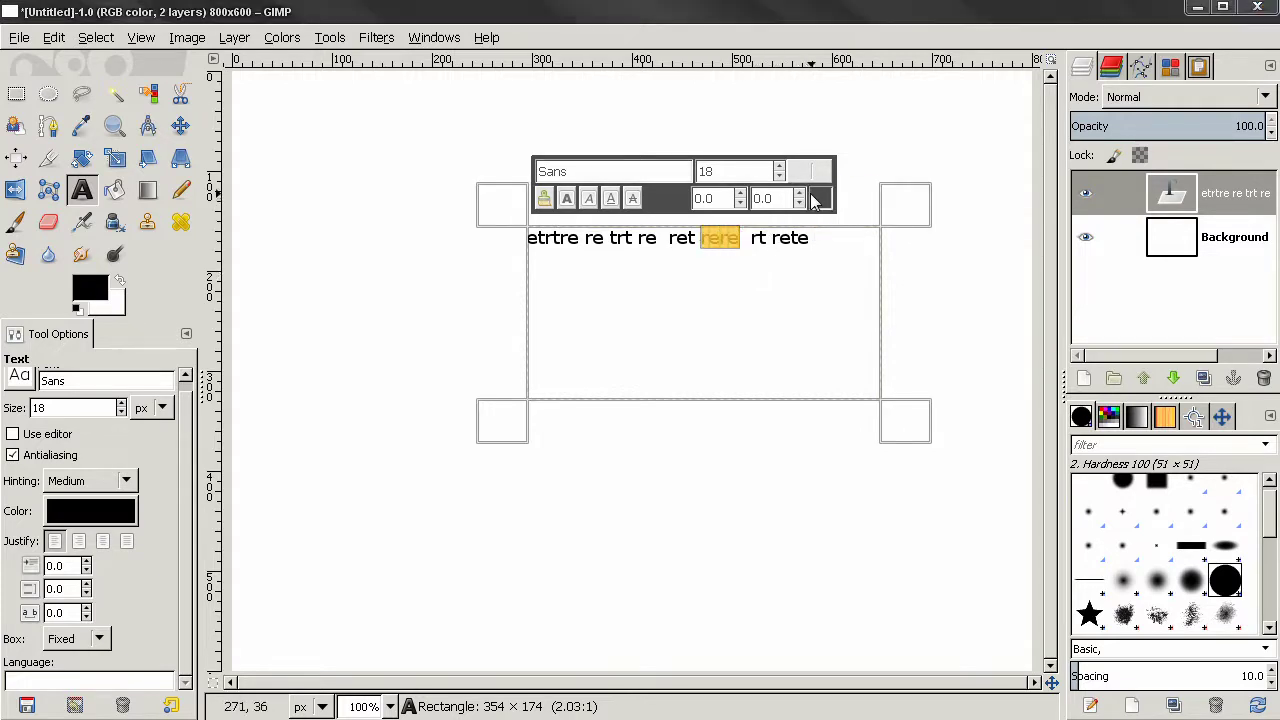
{"action": "left_click", "coordinate": [306, 401]}
{"action": "left_click", "coordinate": [394, 481]}
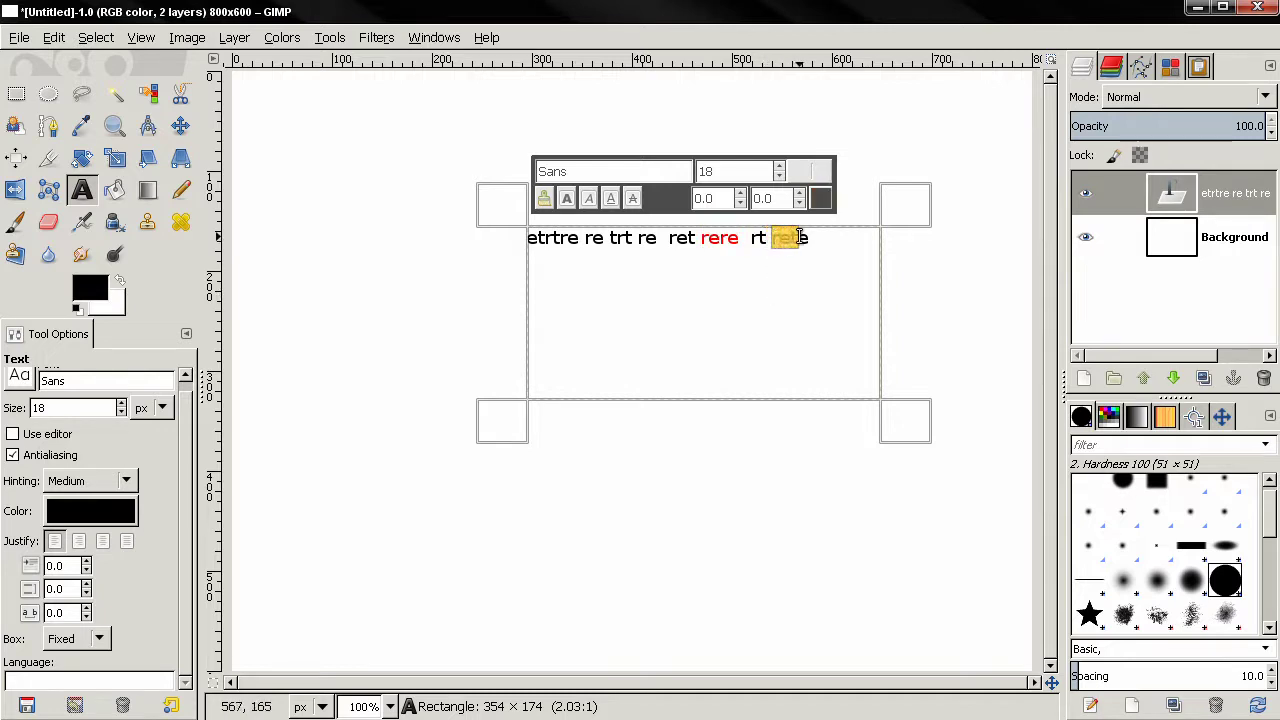
Enlarge the word 'rete' to size 26.
{"action": "left_click_drag", "start_coordinate": [800, 237], "coordinate": [812, 238]}
{"action": "left_click", "coordinate": [780, 167]}
{"action": "left_click", "coordinate": [780, 167]}
{"action": "left_click", "coordinate": [780, 167]}
{"action": "left_click", "coordinate": [780, 167]}
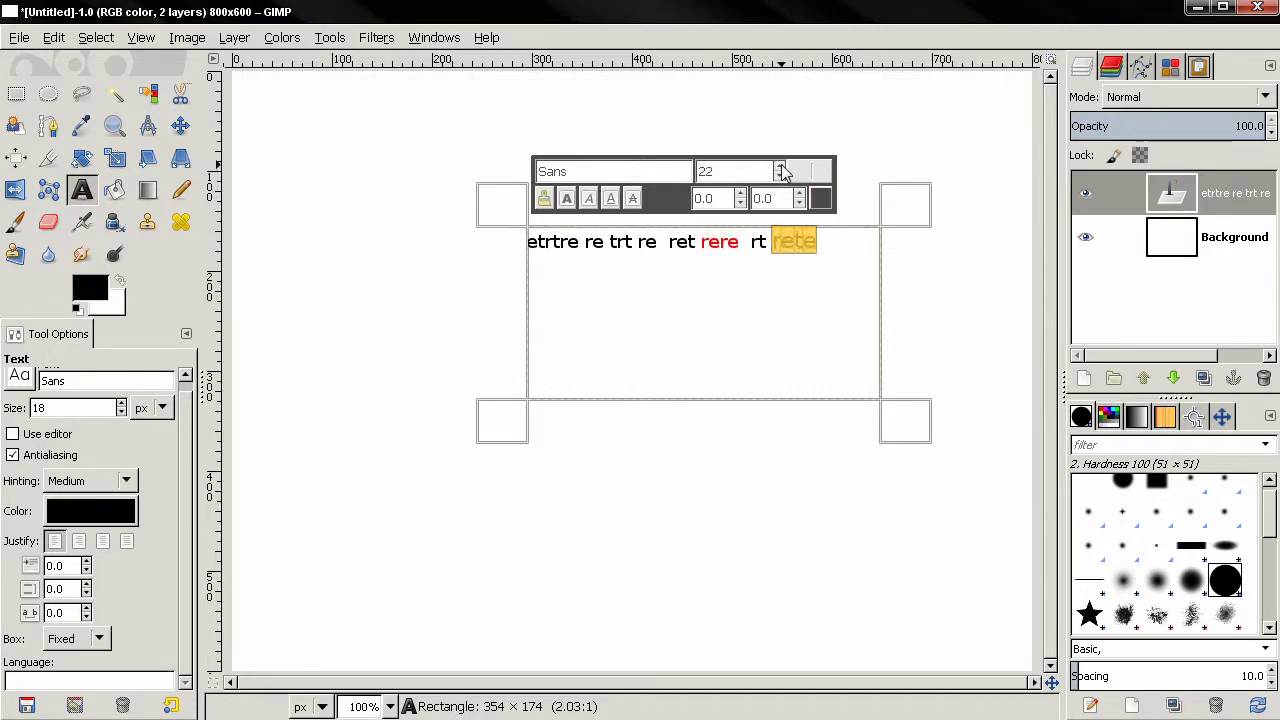
{"action": "left_click", "coordinate": [780, 167]}
{"action": "left_click", "coordinate": [780, 167]}
{"action": "left_click", "coordinate": [780, 167]}
{"action": "left_click", "coordinate": [780, 167]}
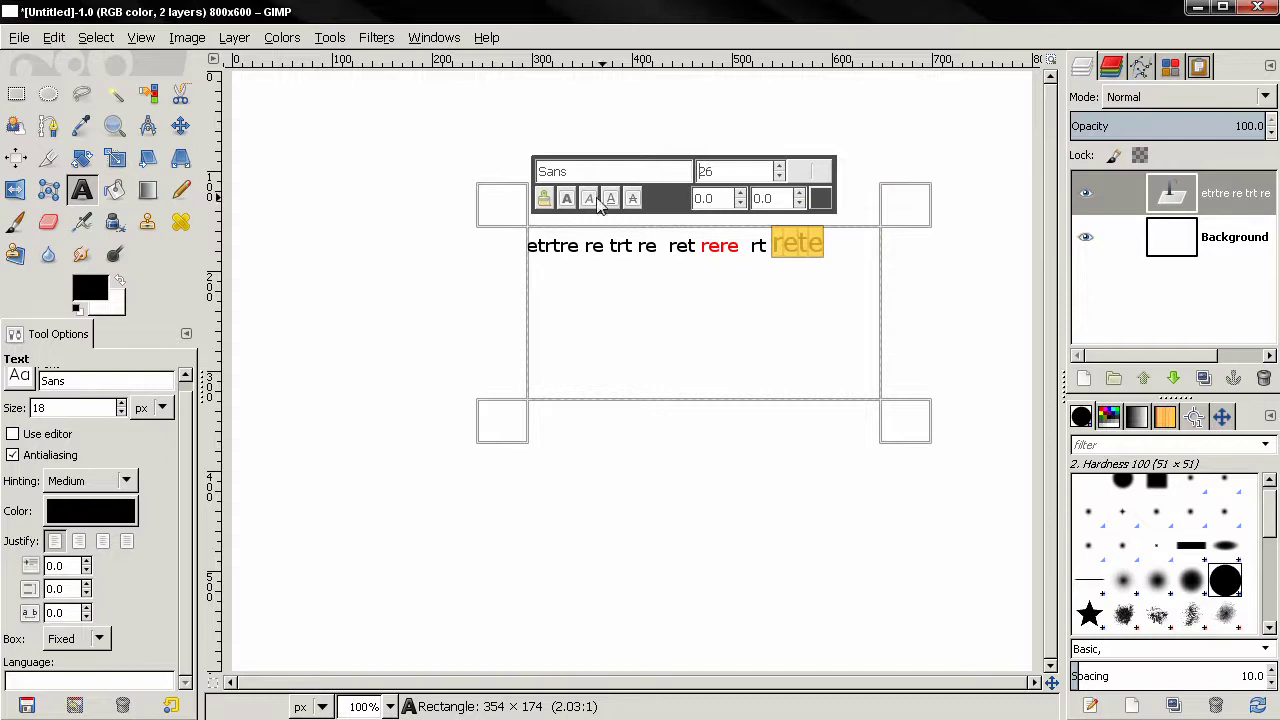
Underline the words 're trt'.
{"action": "left_click_drag", "start_coordinate": [584, 240], "coordinate": [628, 238]}
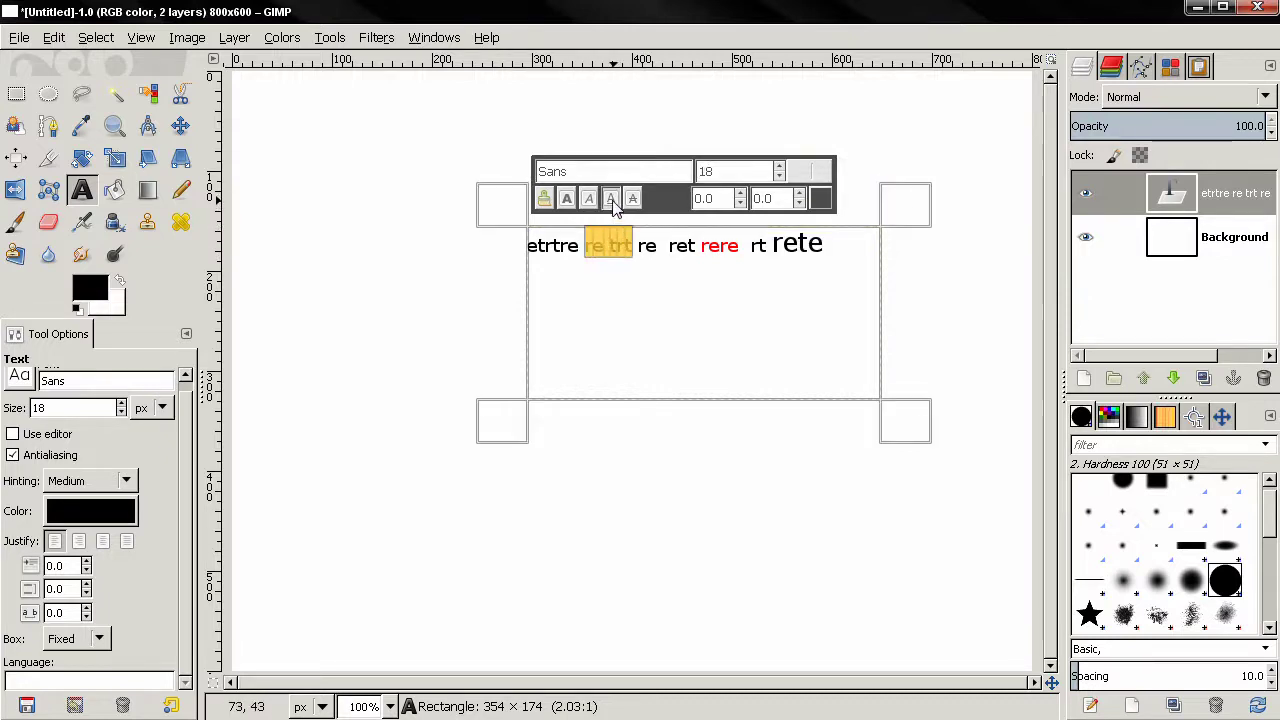
{"action": "left_click", "coordinate": [611, 199]}
{"action": "left_click", "coordinate": [640, 245]}
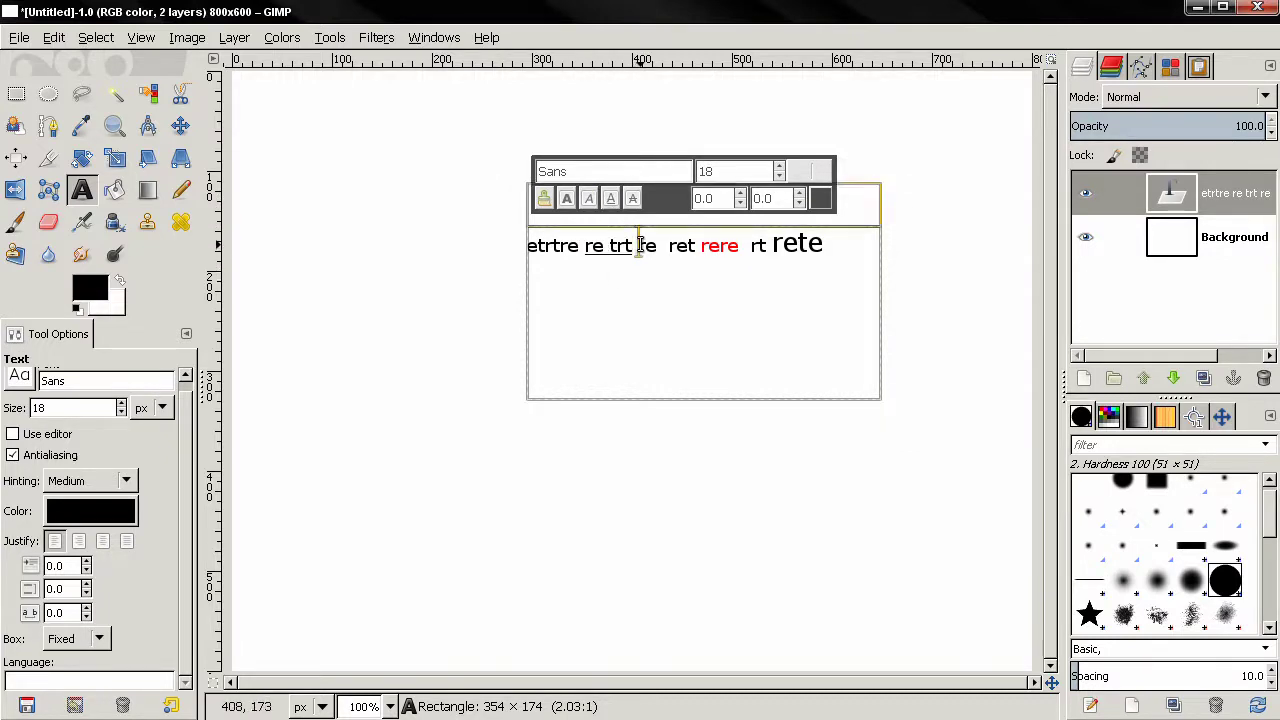
Strike through the word 're' following 'trt', then select the enlarged 'rete'.
{"action": "double_click", "coordinate": [642, 245]}
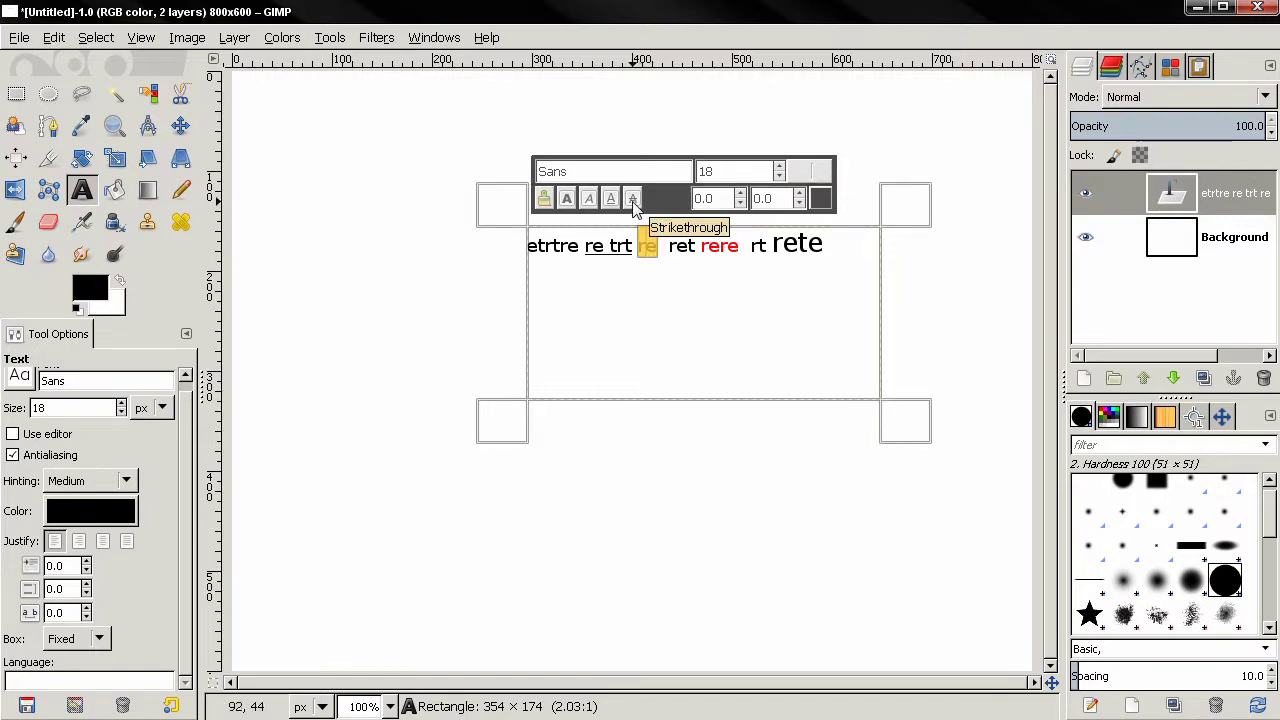
{"action": "left_click", "coordinate": [633, 200]}
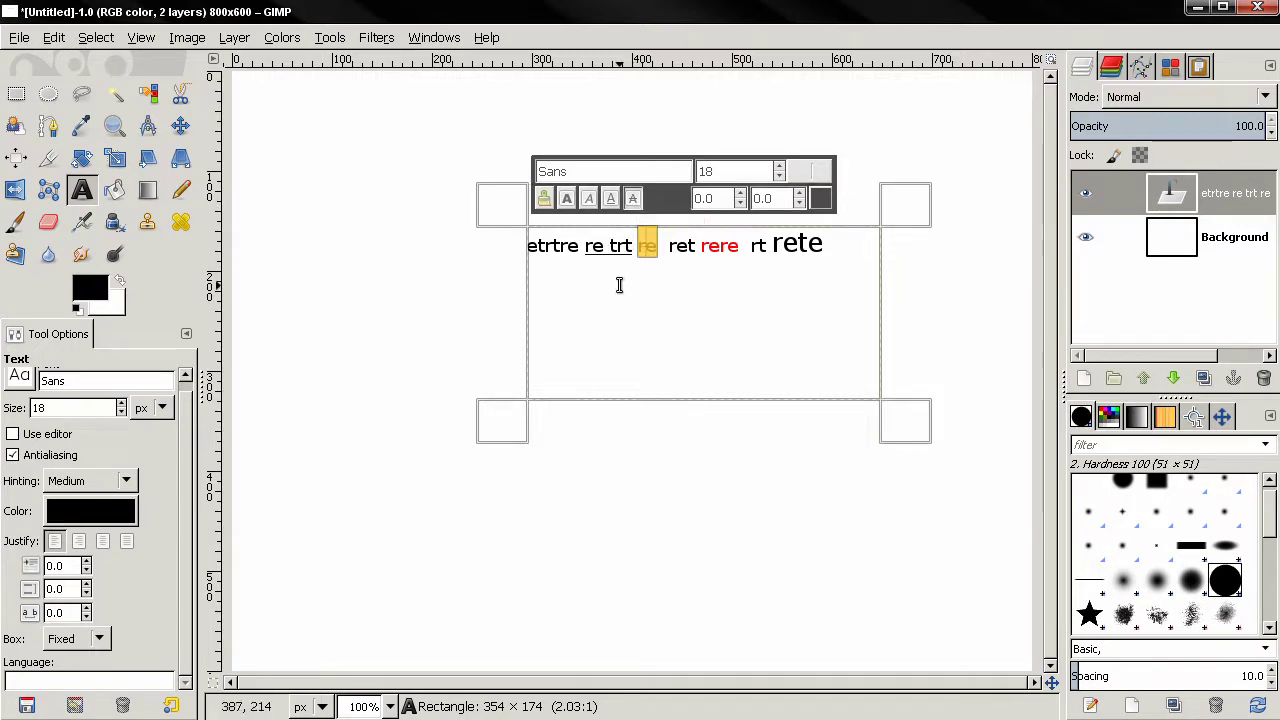
{"action": "left_click", "coordinate": [620, 285]}
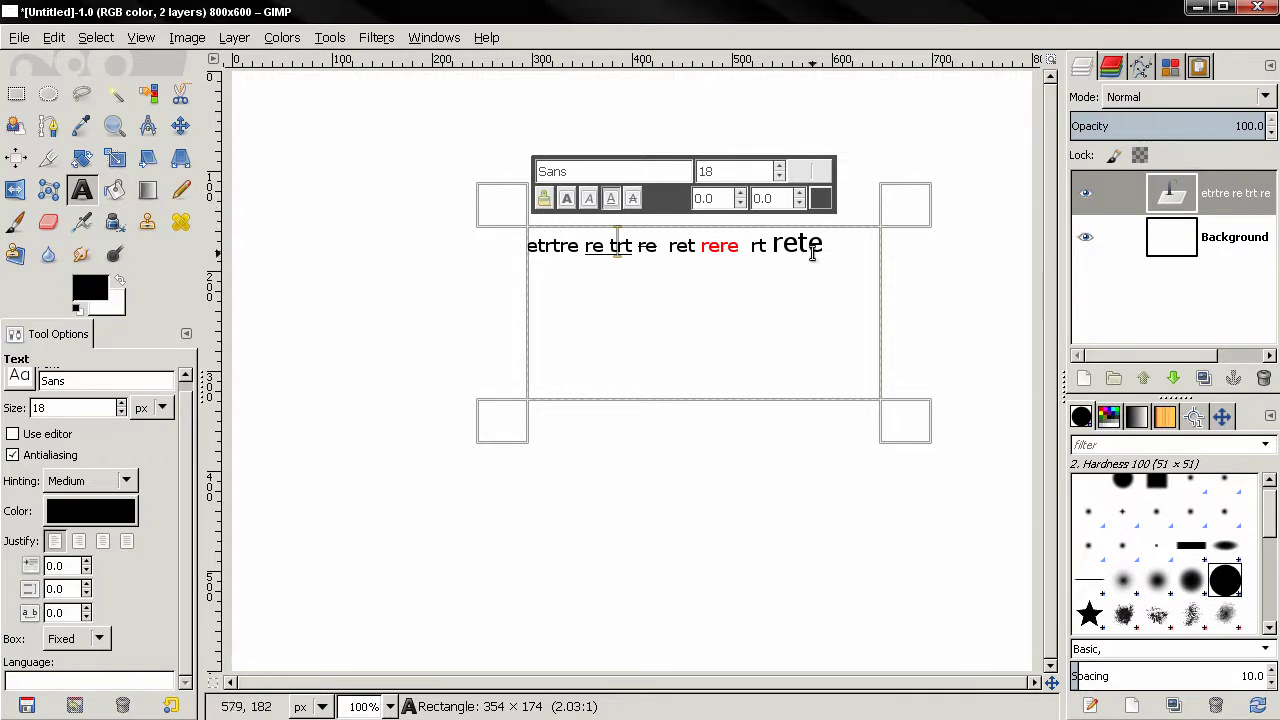
{"action": "left_click_drag", "start_coordinate": [833, 243], "coordinate": [519, 246]}
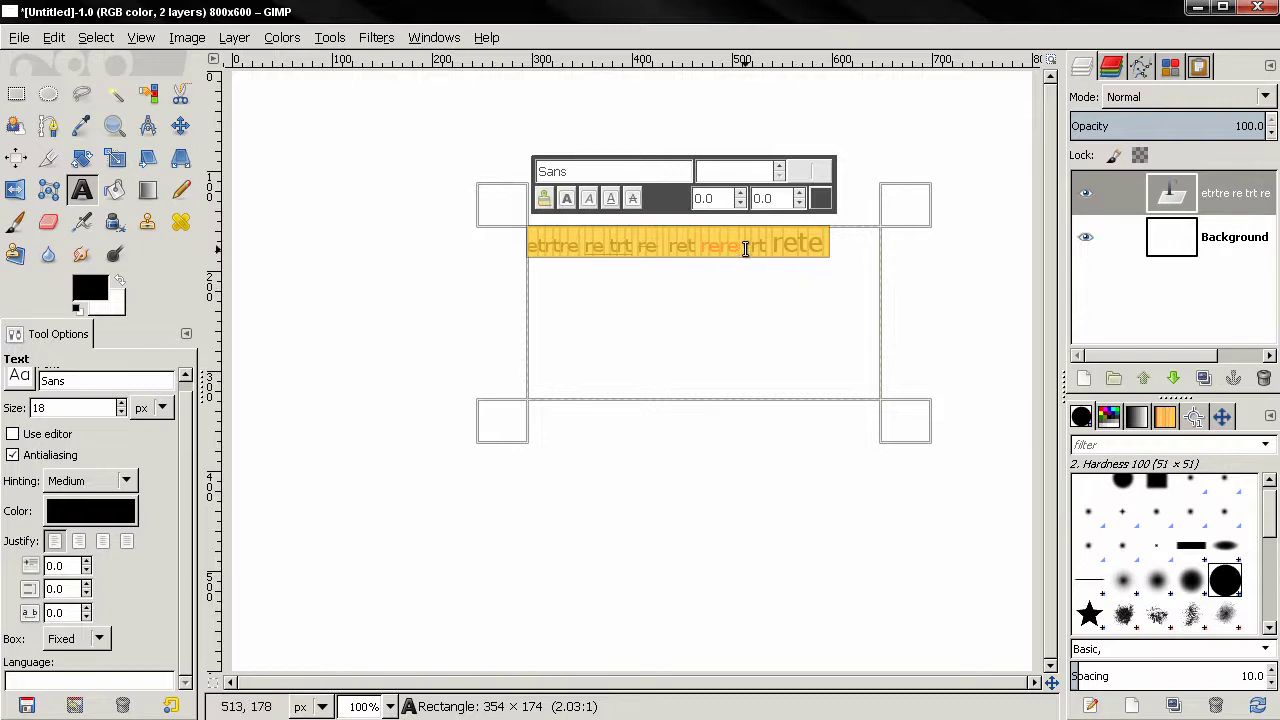
Clear all text styling, then give 'rere' a -22.0 baseline so it drops below the line.
{"action": "left_click", "coordinate": [548, 202]}
{"action": "left_click", "coordinate": [611, 242]}
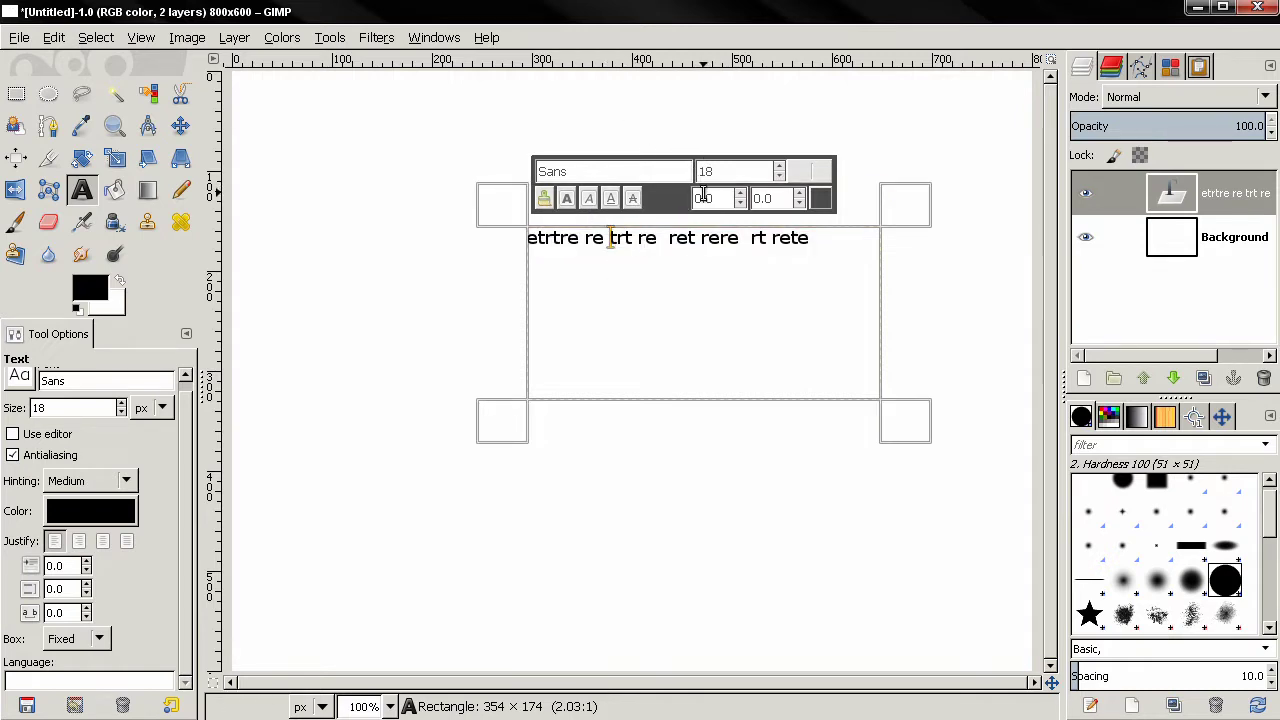
{"action": "left_click_drag", "start_coordinate": [700, 238], "coordinate": [740, 238]}
{"action": "left_click", "coordinate": [742, 193]}
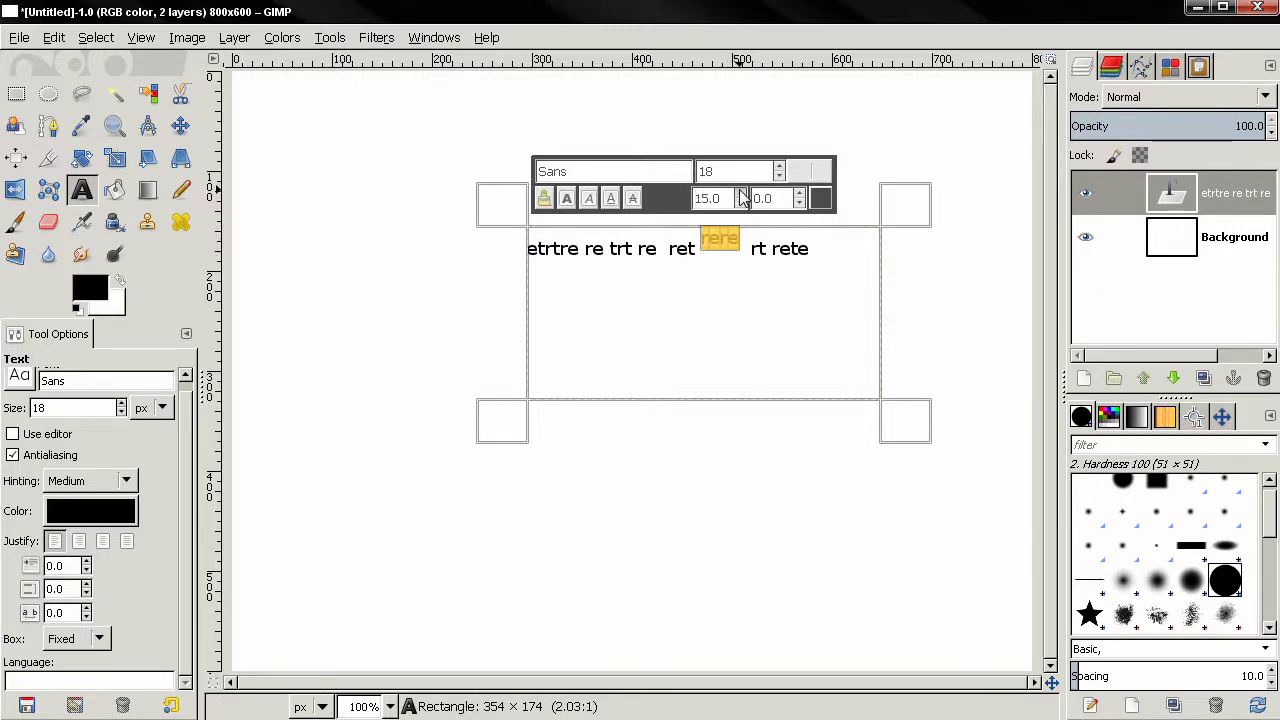
{"action": "left_click", "coordinate": [742, 193]}
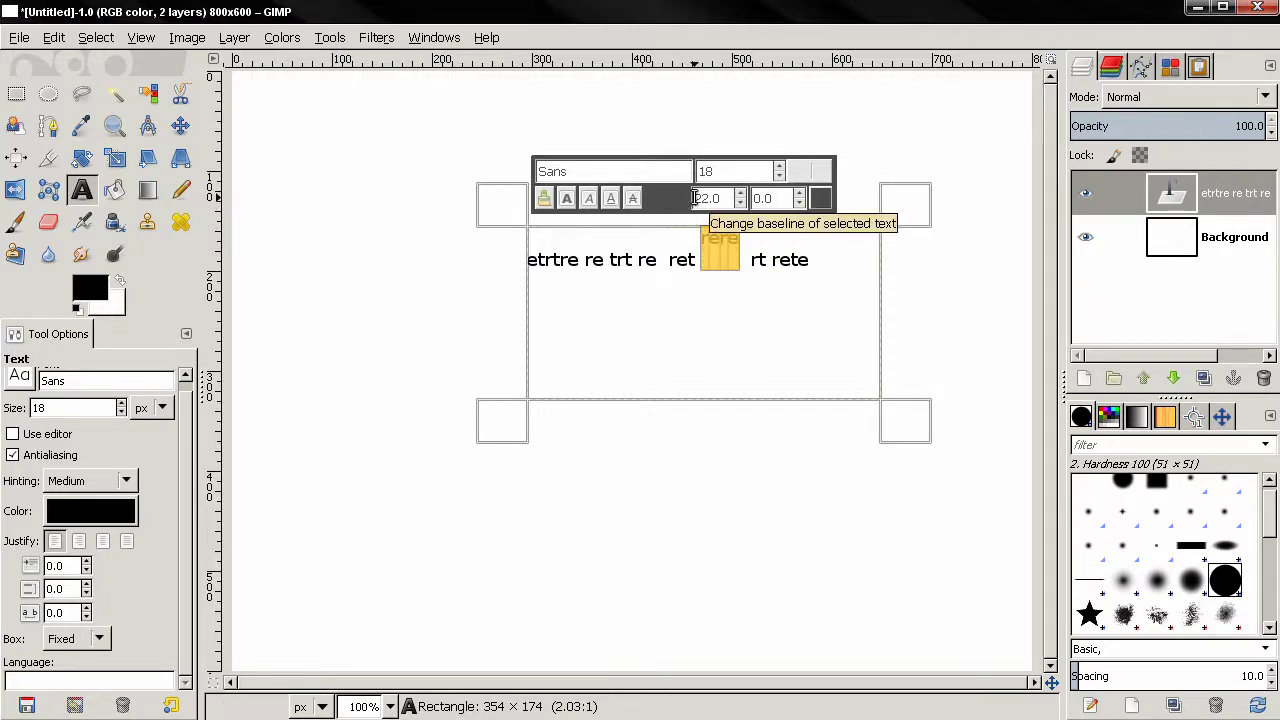
{"action": "left_click", "coordinate": [696, 198]}
{"action": "type", "text": "-"}
{"action": "key", "text": "Return"}
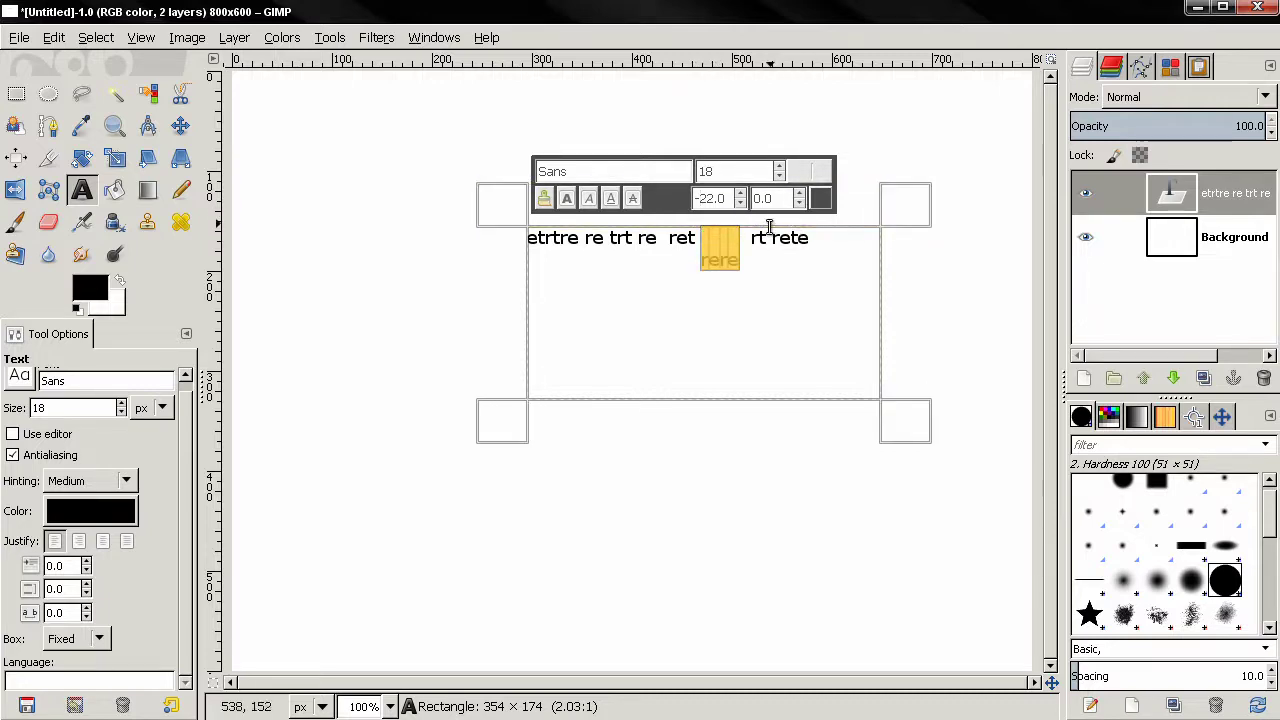
Spread the letters of 'etrtre' apart with kerning 9.0.
{"action": "left_click_drag", "start_coordinate": [578, 238], "coordinate": [533, 237]}
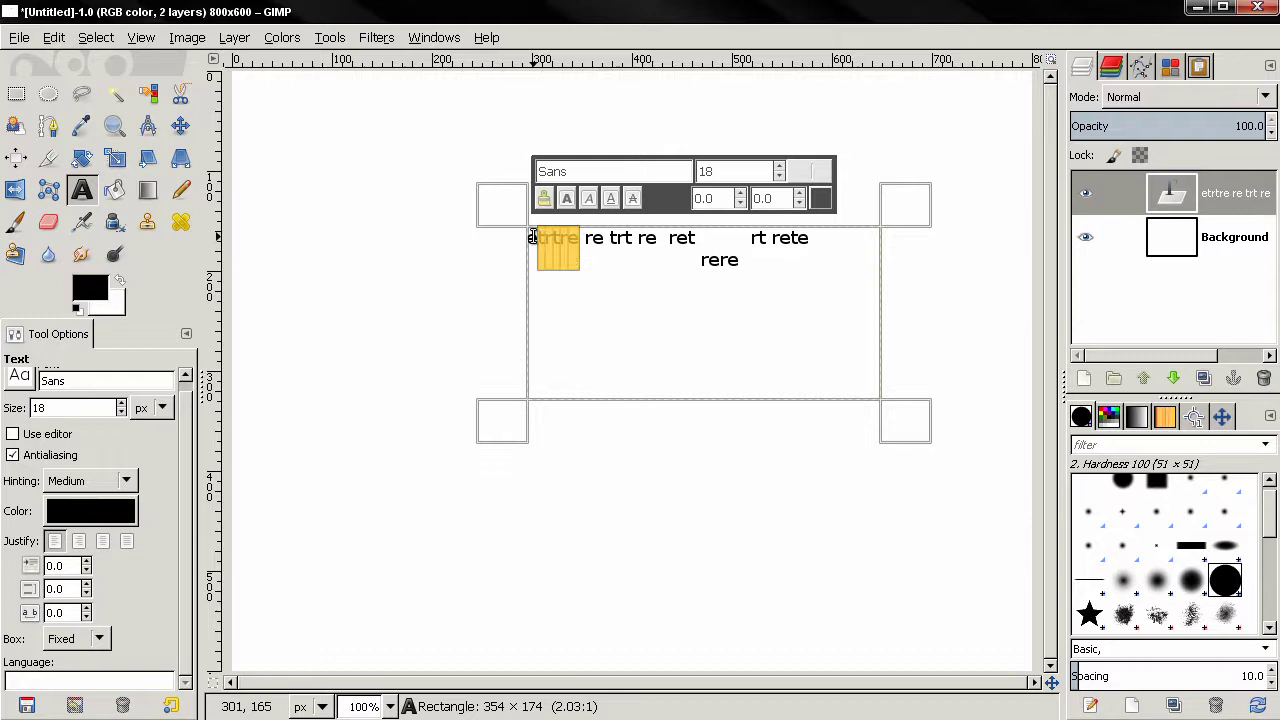
{"action": "left_click", "coordinate": [801, 195]}
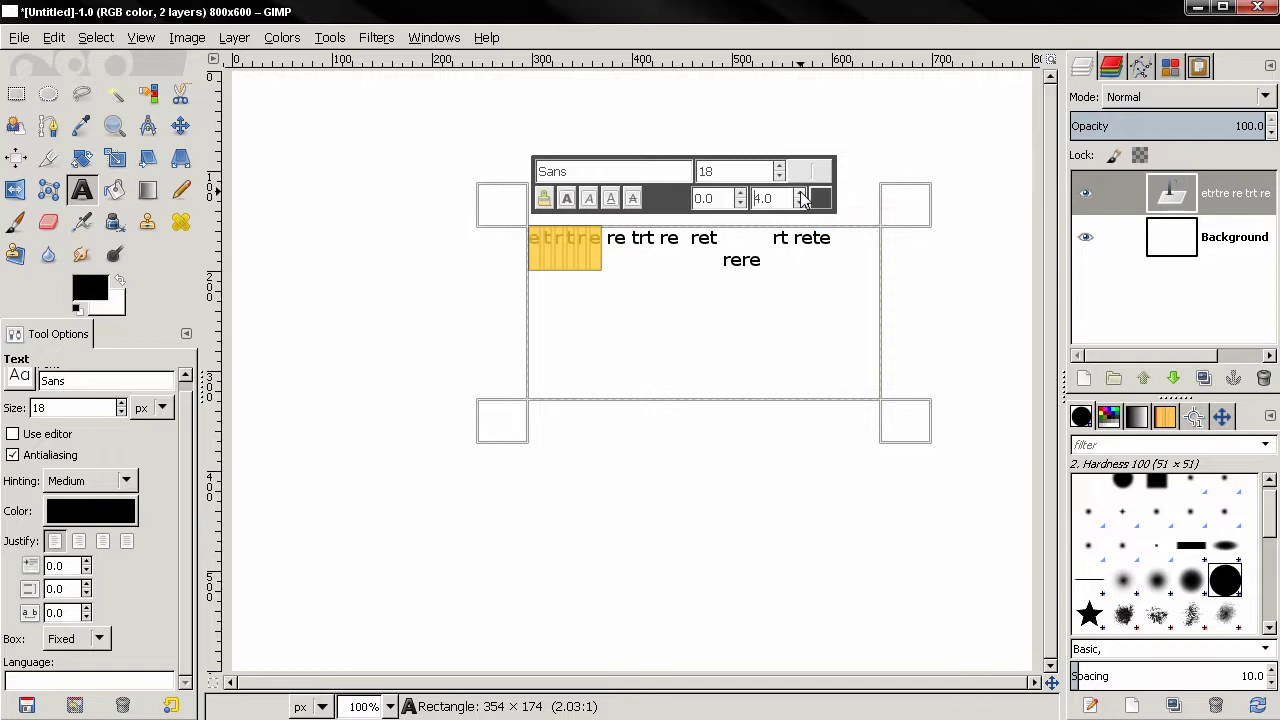
{"action": "left_click", "coordinate": [801, 195]}
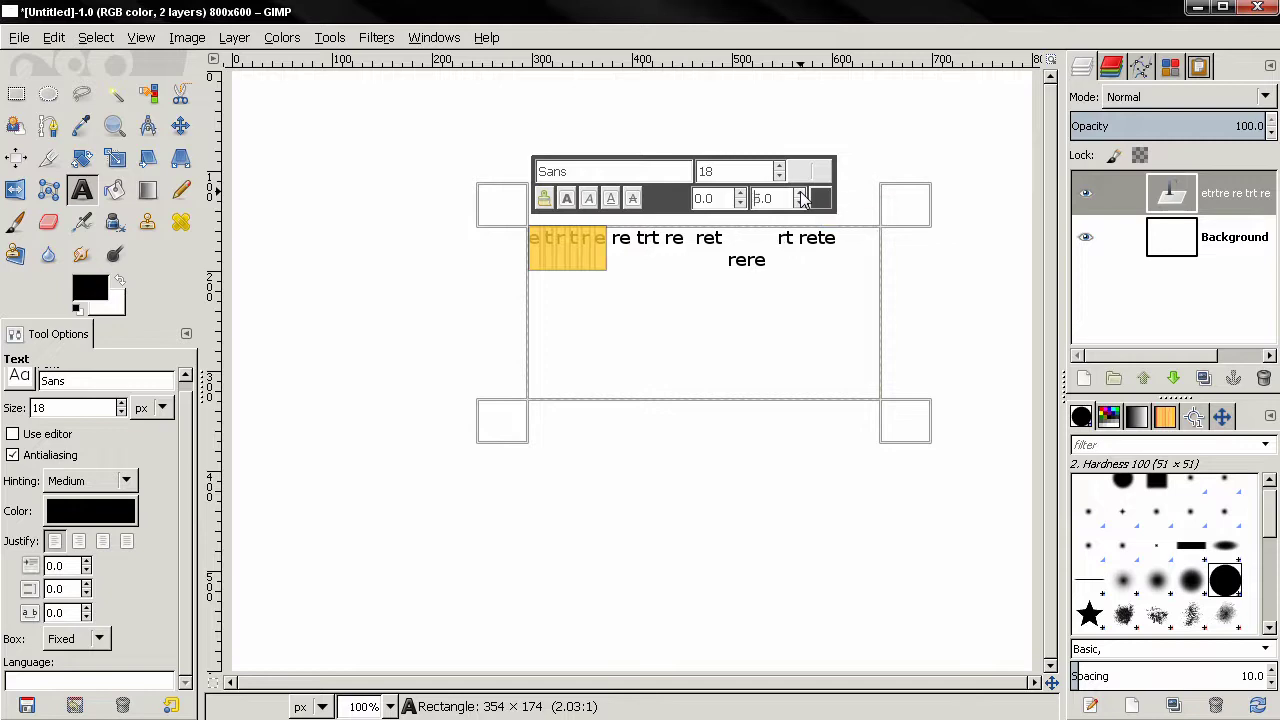
{"action": "left_click", "coordinate": [801, 195]}
{"action": "left_click", "coordinate": [801, 195]}
{"action": "left_click", "coordinate": [801, 195]}
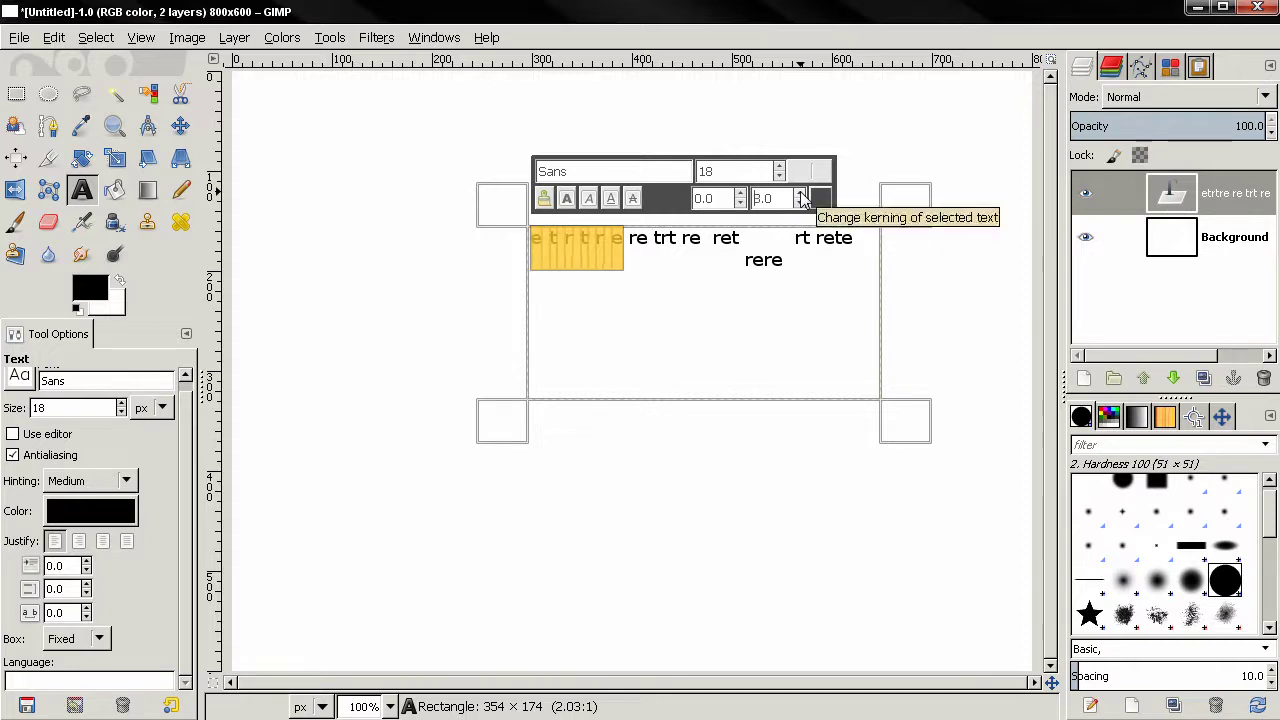
{"action": "left_click", "coordinate": [801, 195]}
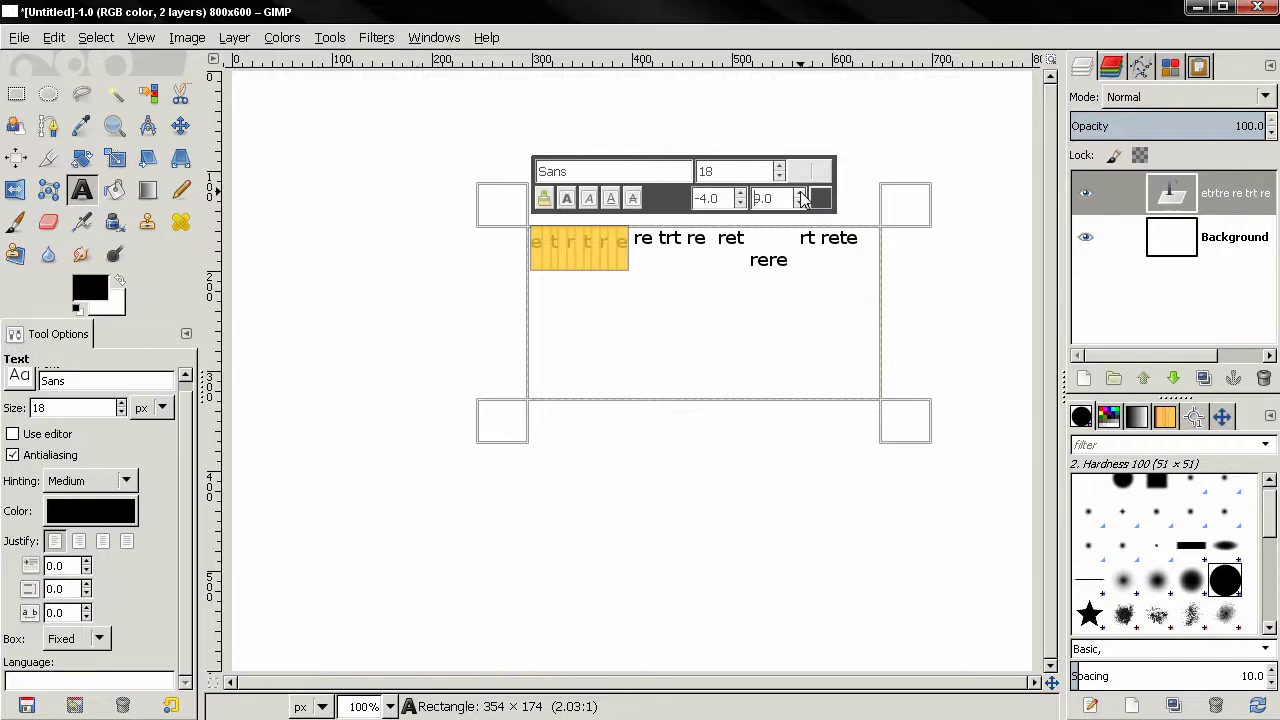
Lower 'etrtre' slightly to a -4.0 baseline.
{"action": "key", "text": "alt+Up"}
{"action": "key", "text": "Up"}
{"action": "key", "text": "Up"}
{"action": "key", "text": "Up"}
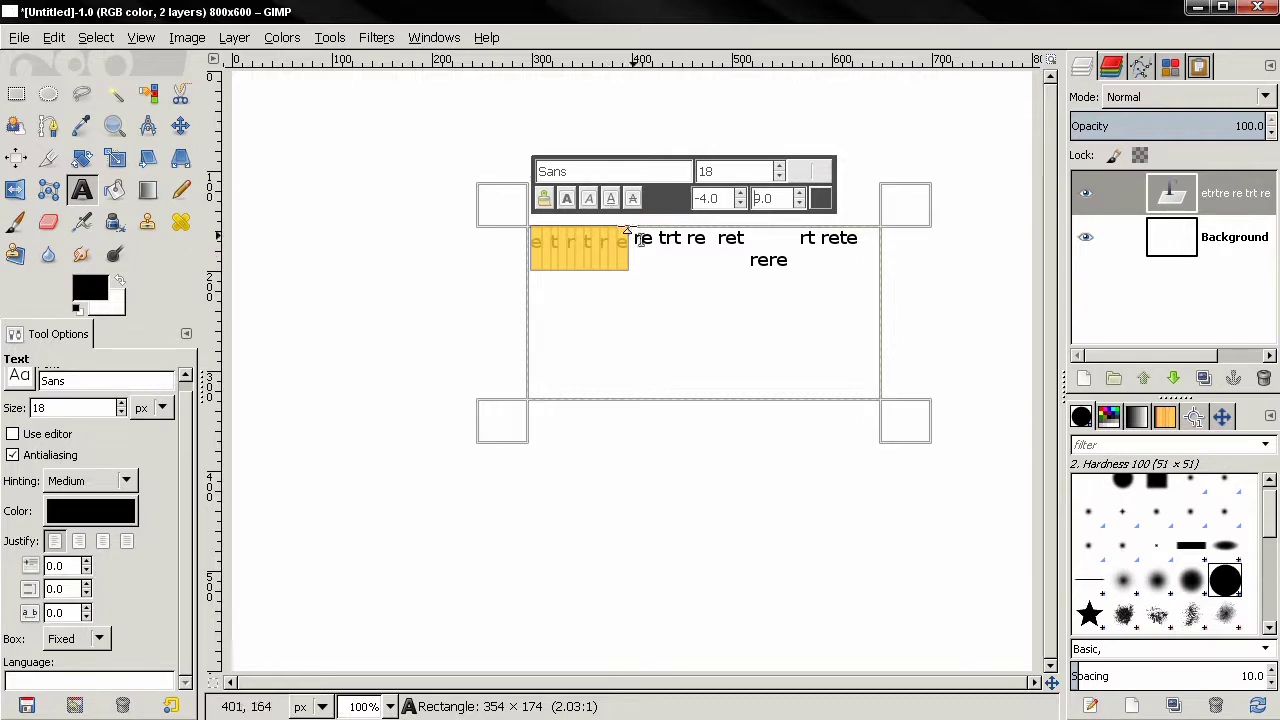
{"action": "left_click", "coordinate": [599, 170]}
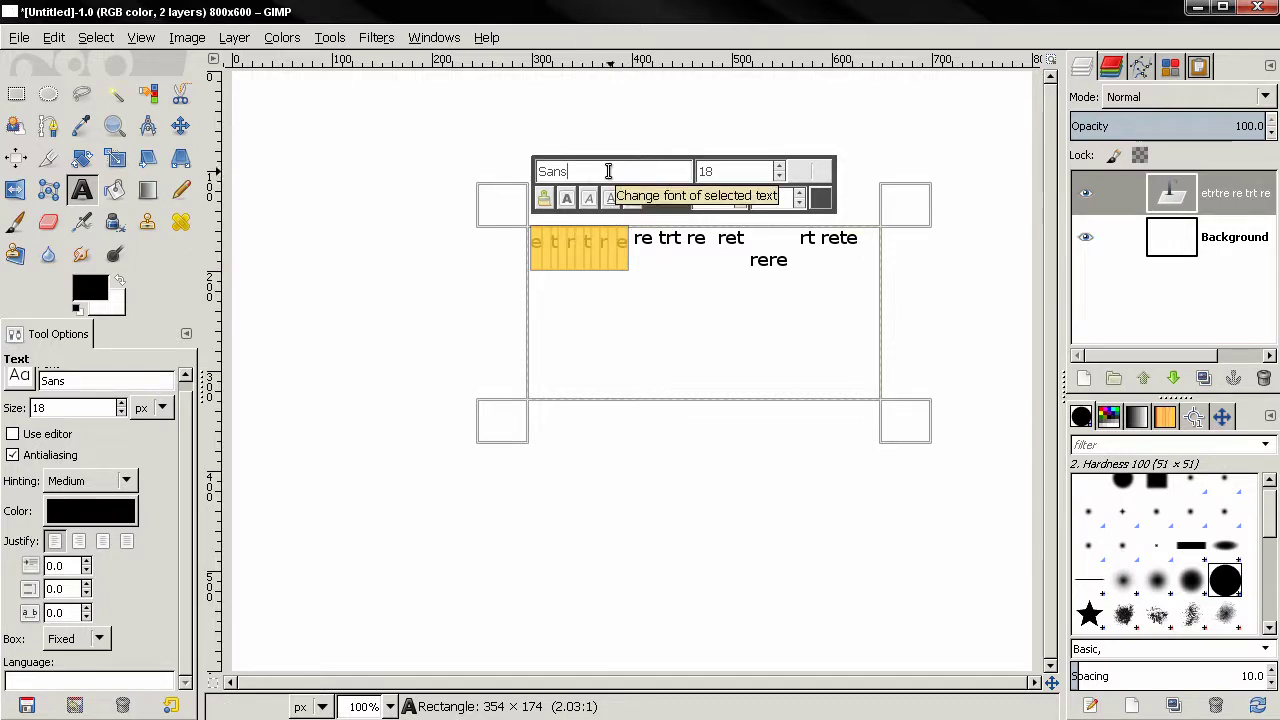
{"action": "double_click", "coordinate": [681, 172]}
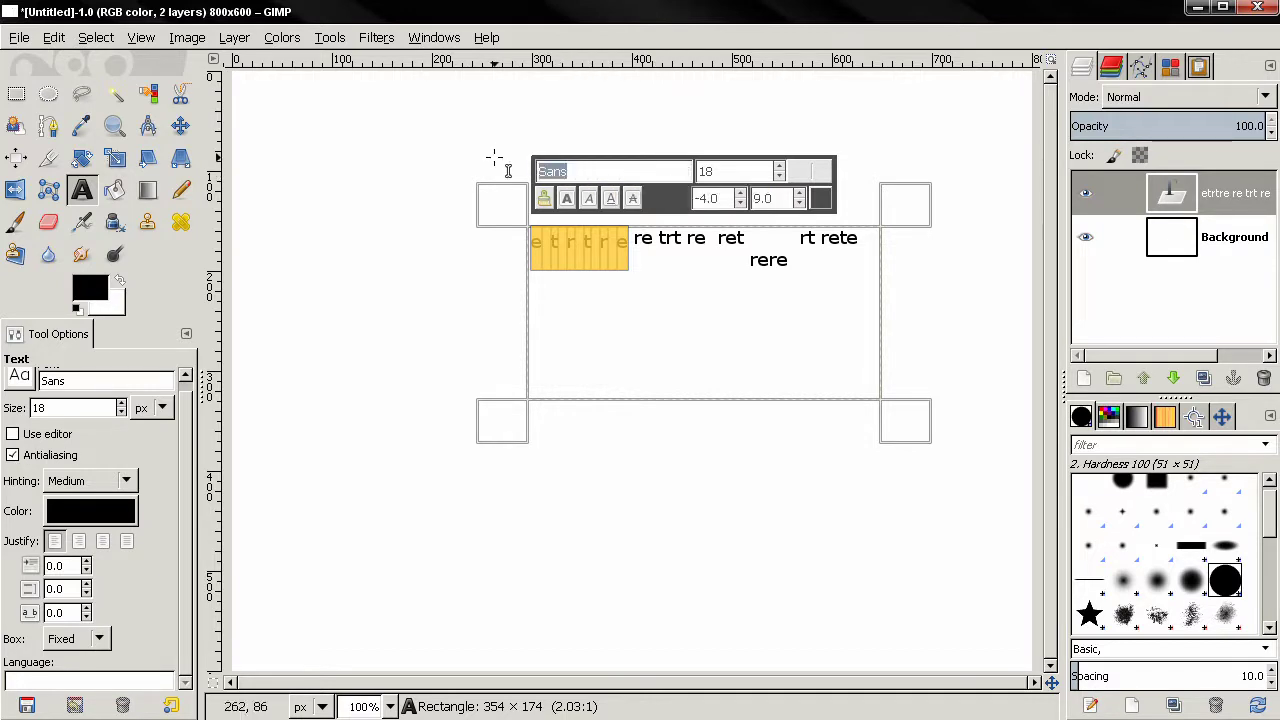
{"action": "type", "text": "d"}
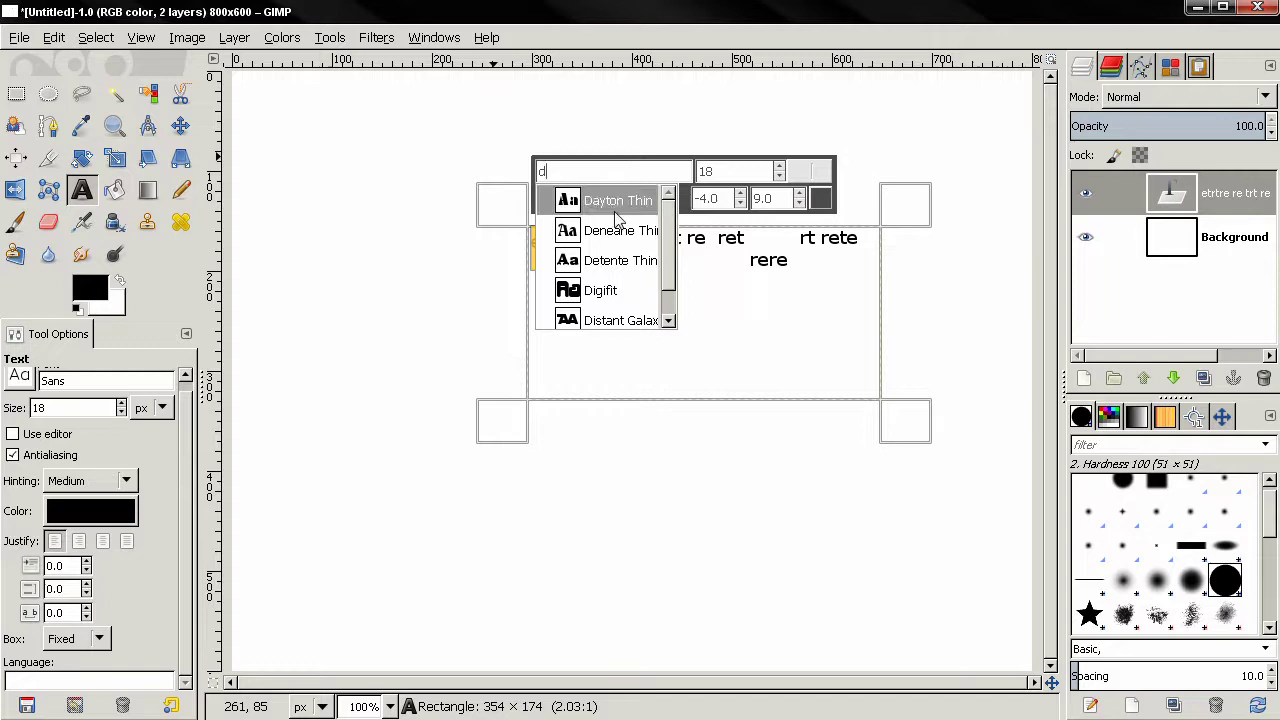
{"action": "scroll", "coordinate": [664, 228], "scroll_direction": "down", "scroll_amount": 1}
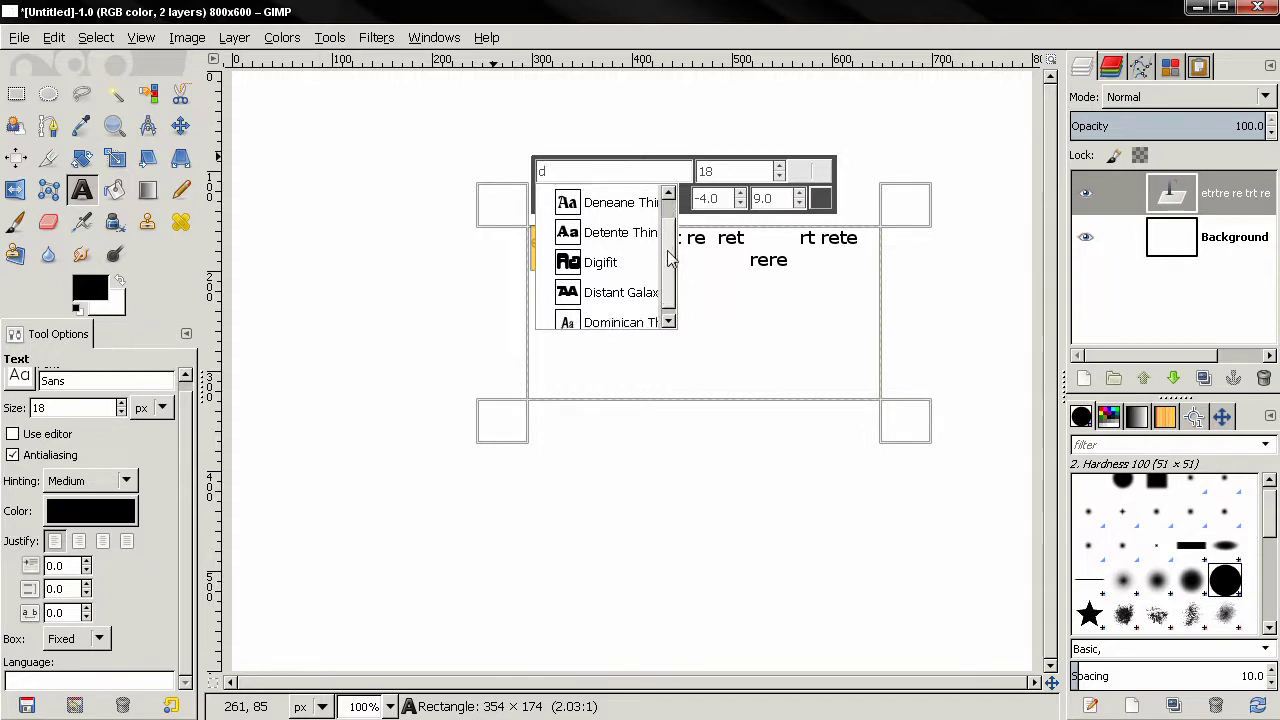
{"action": "scroll", "coordinate": [668, 220], "scroll_direction": "up", "scroll_amount": 1}
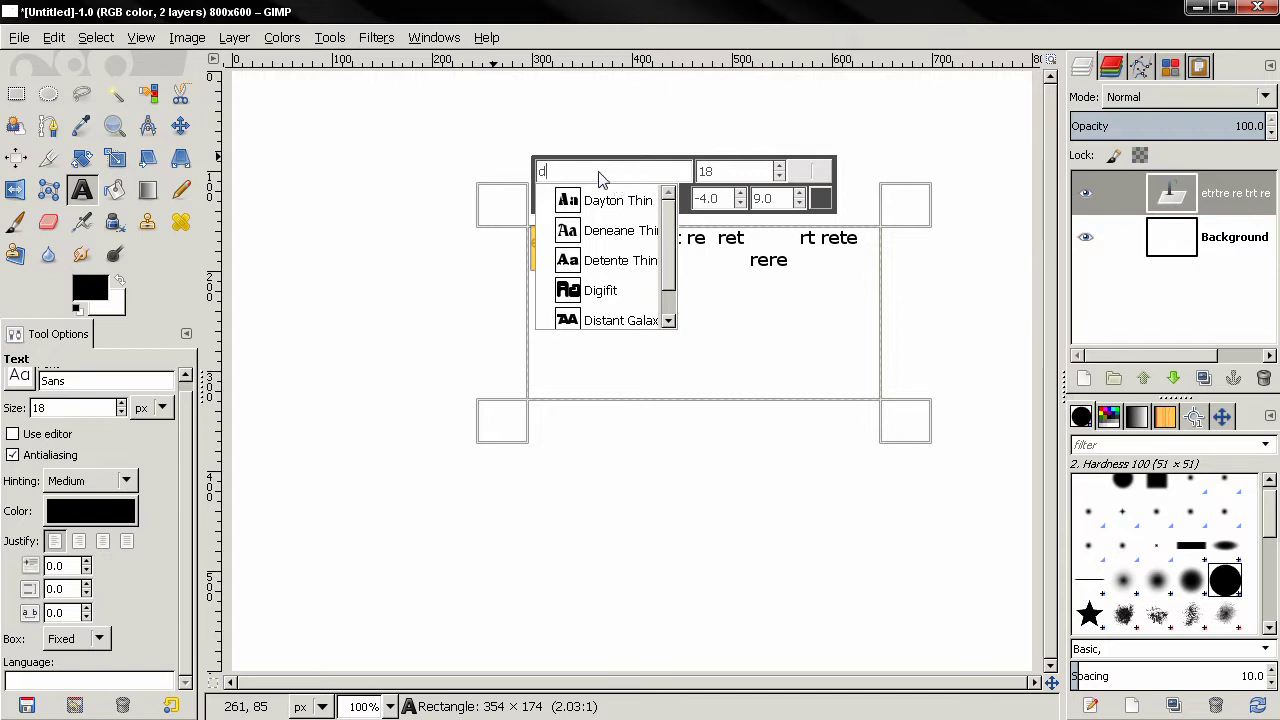
{"action": "key", "text": "BackSpace"}
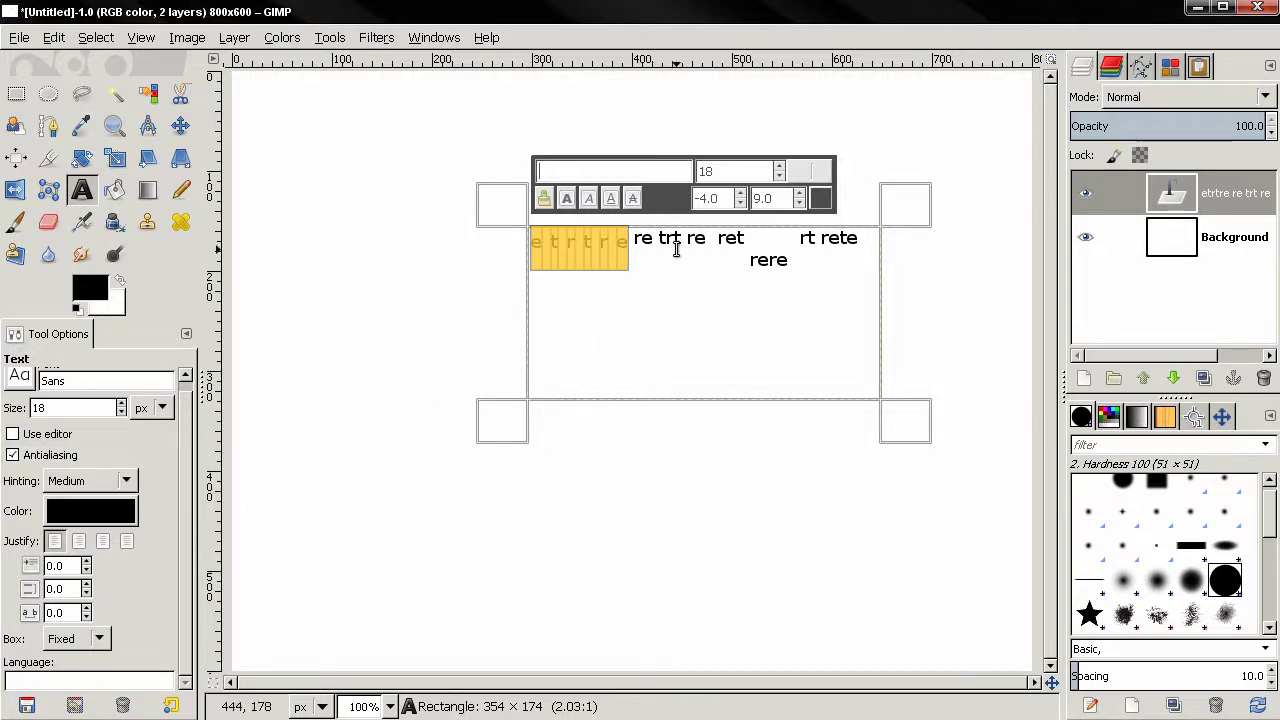
Apply Discard Text Information to the sample-text layer, making it an ordinary pixel layer.
{"action": "right_click", "coordinate": [1174, 200]}
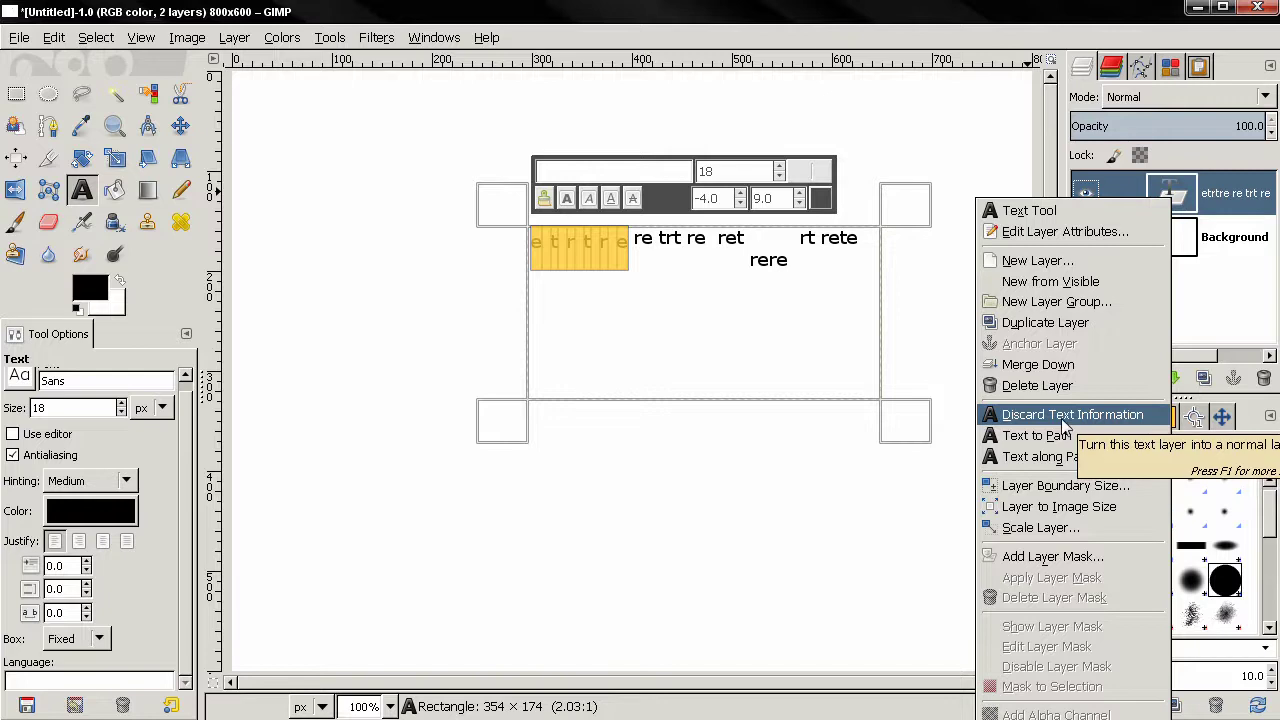
{"action": "left_click", "coordinate": [1064, 424]}
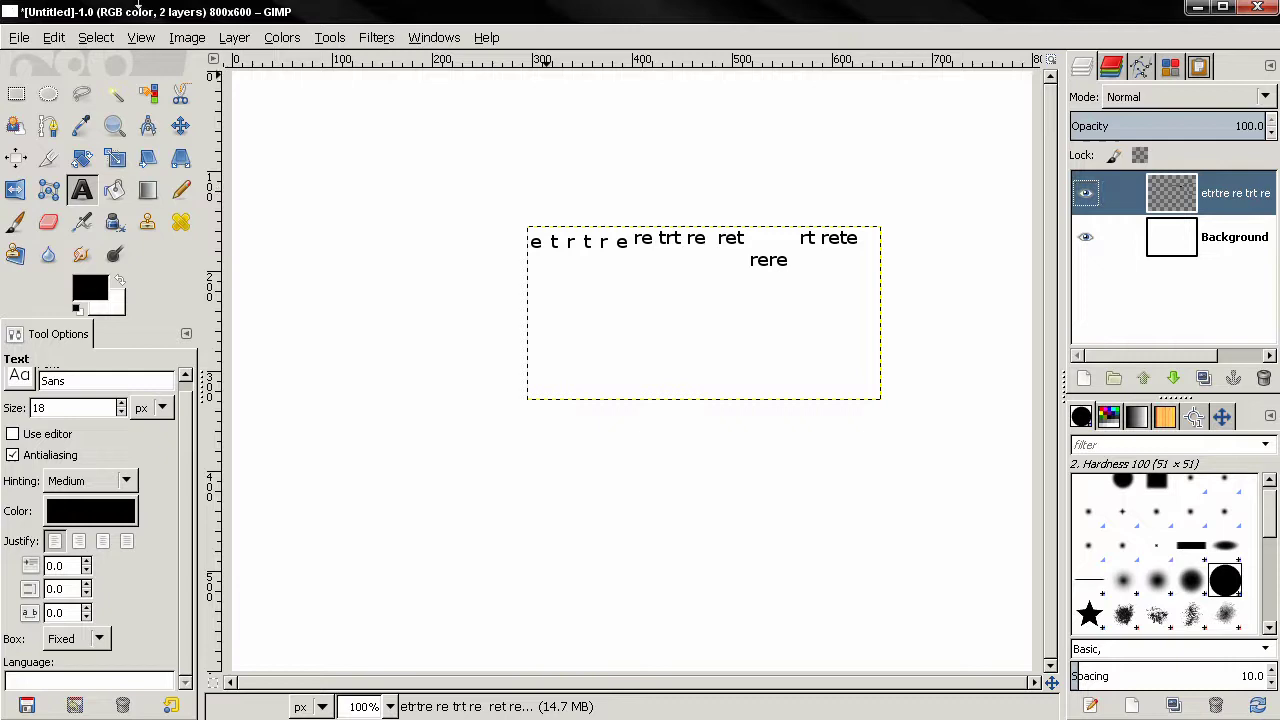
{"action": "left_click", "coordinate": [220, 37]}
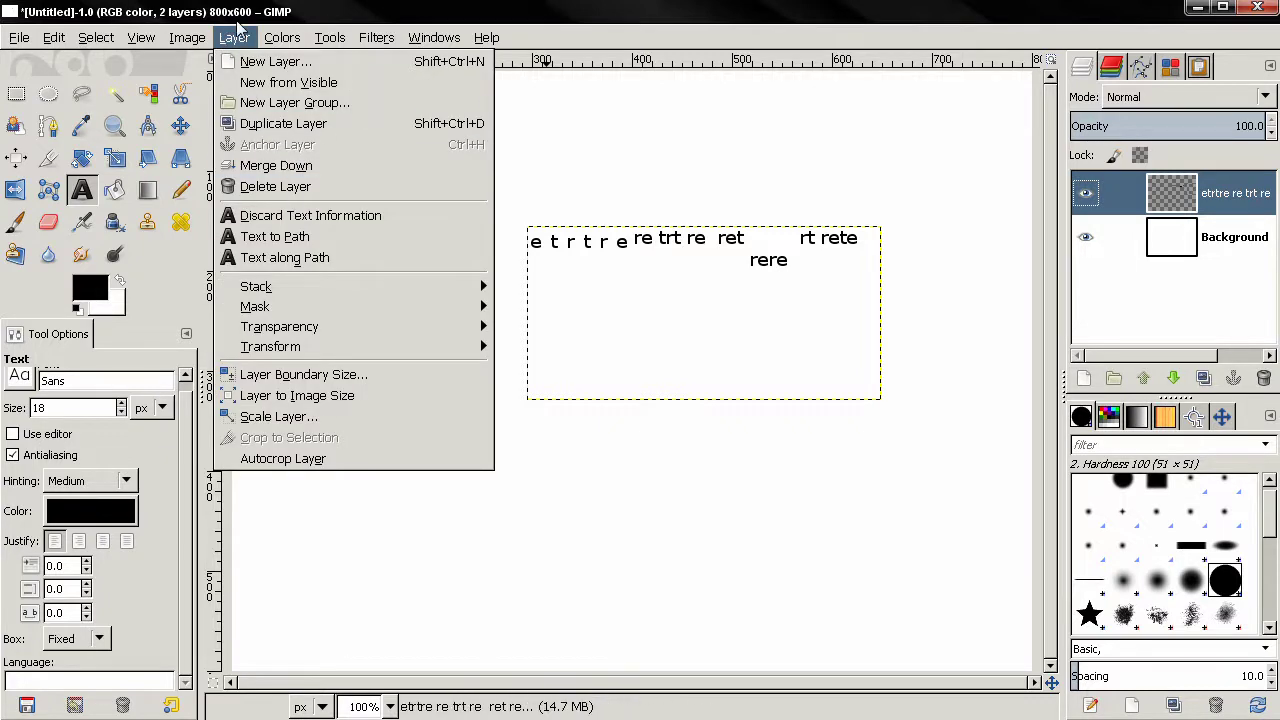
{"action": "left_click", "coordinate": [630, 12]}
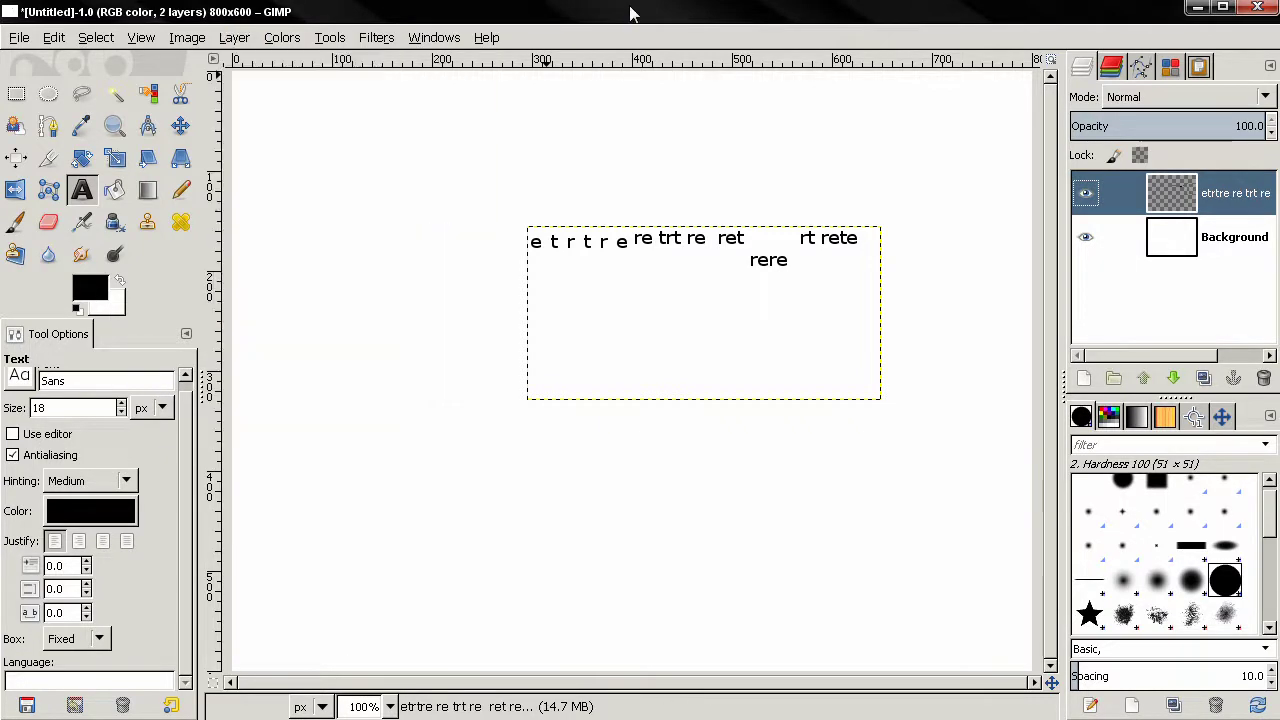